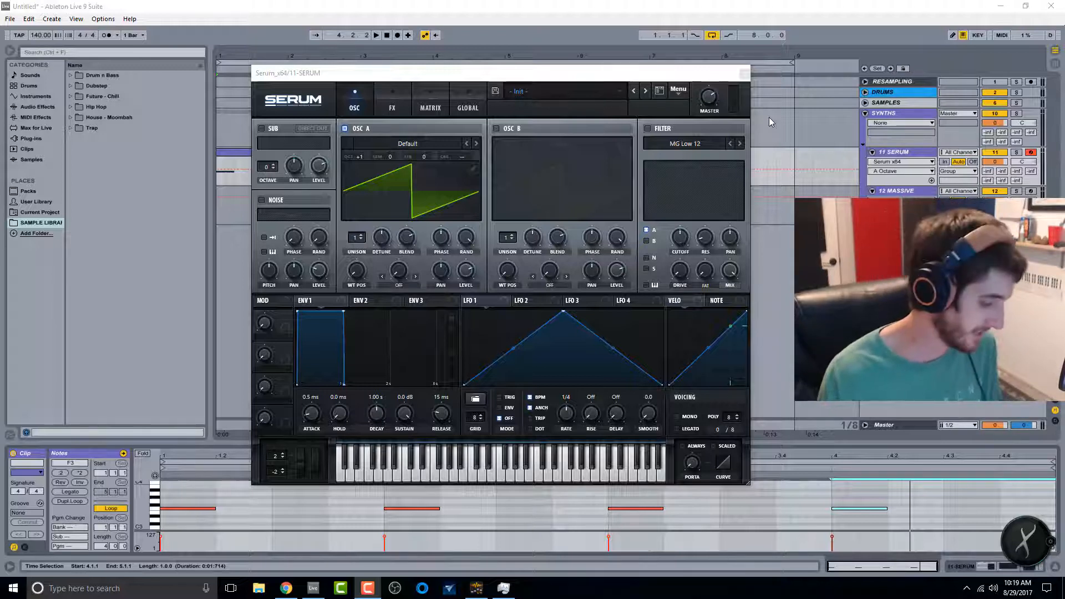
Step: Set Oscillator A's unison to 10 voices and adjust its unison detune
drag(624, 79, 640, 77)
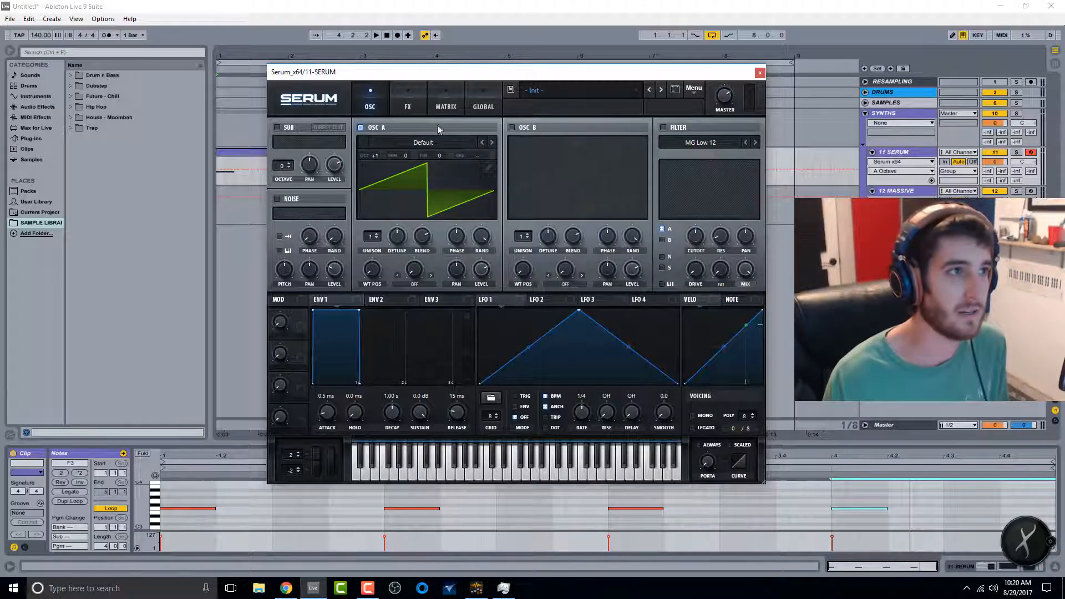
key(space)
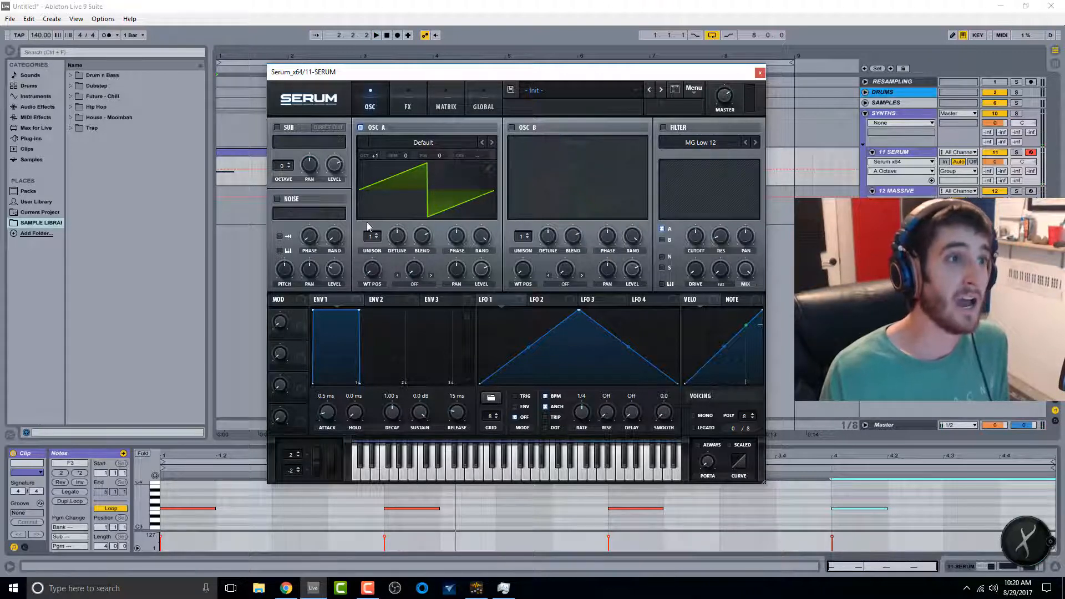
drag(376, 237, 389, 172)
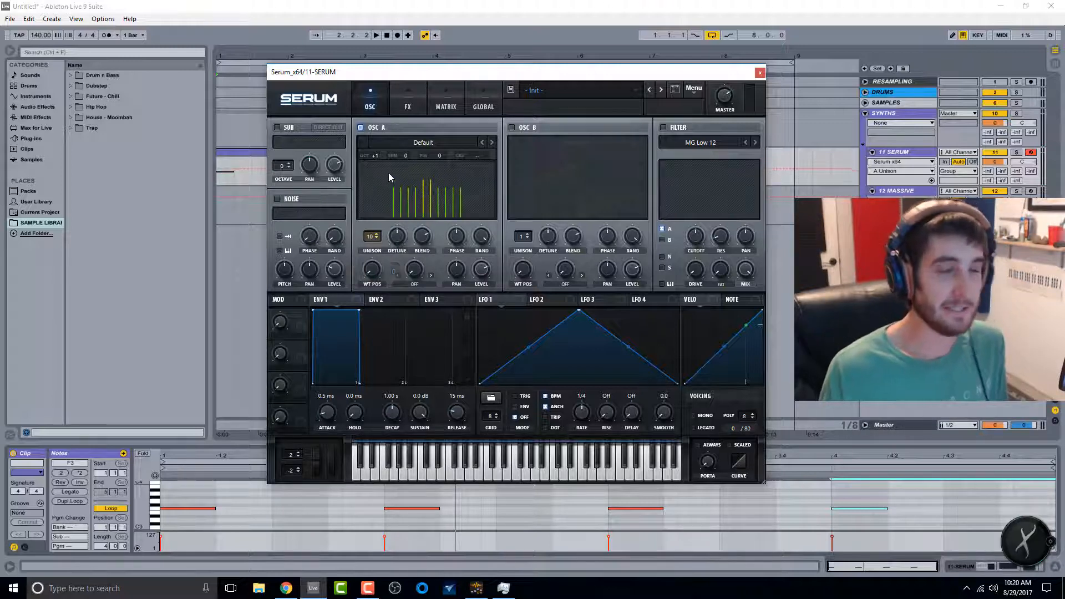
drag(398, 236, 421, 257)
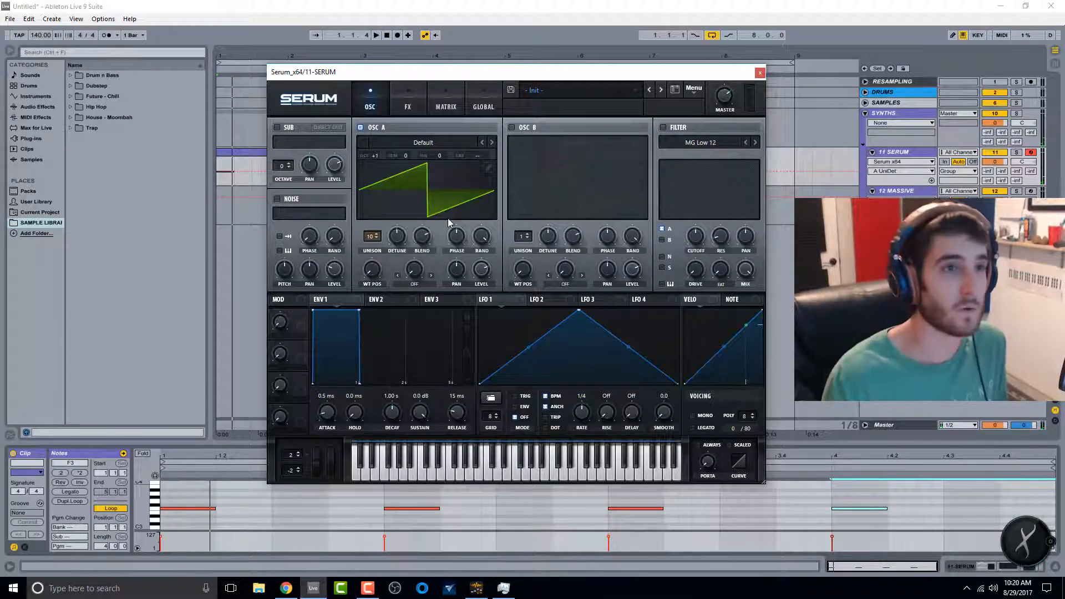
Step: Enable the filter, switch its type to MG Low 24, and adjust the cutoff
click(665, 127)
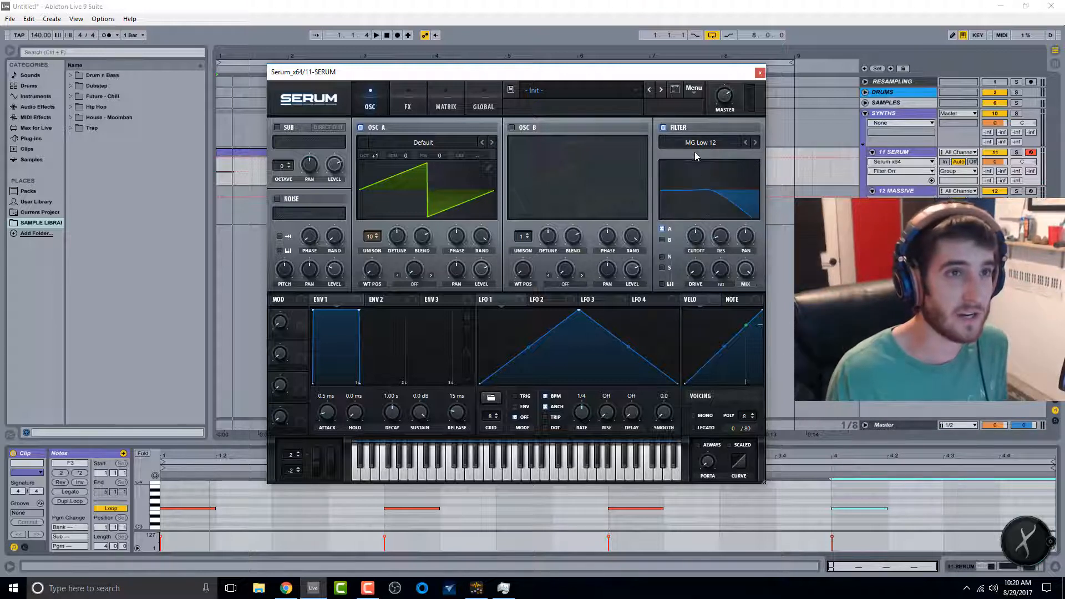
click(755, 143)
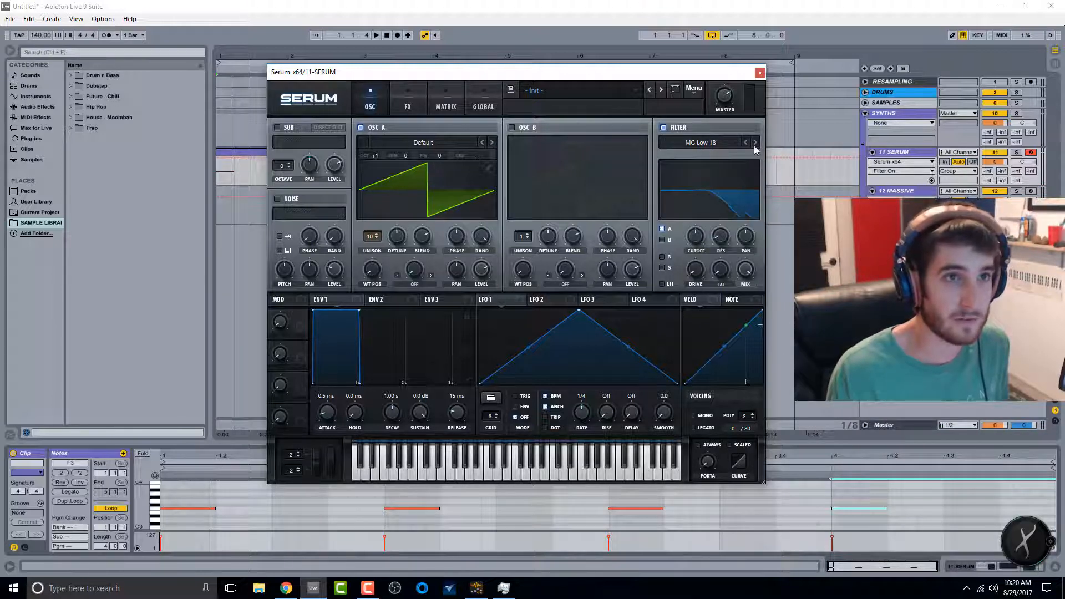
click(755, 143)
click(747, 143)
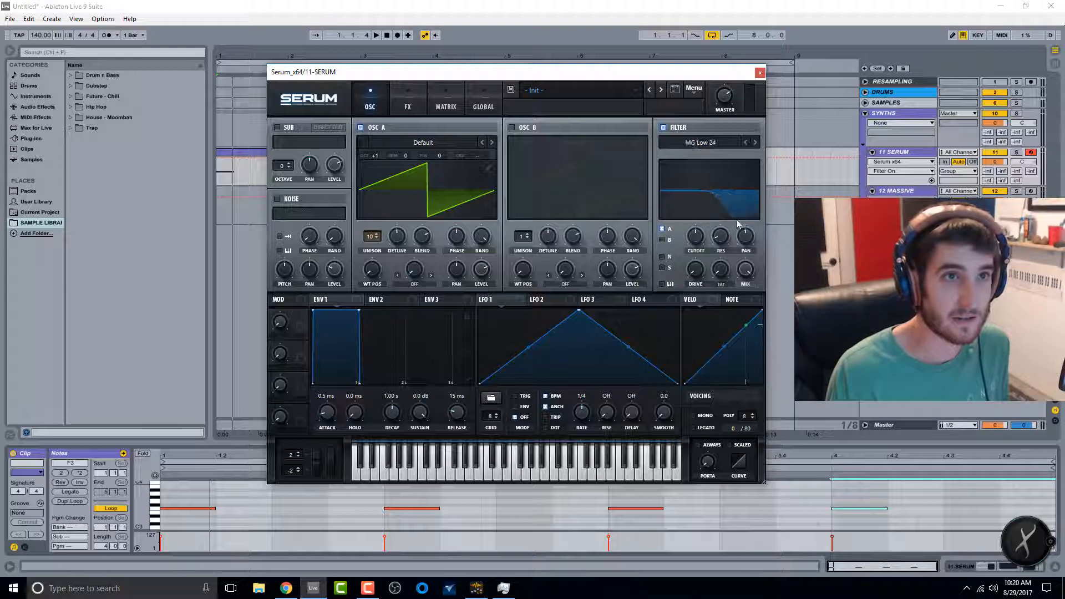
drag(701, 251, 699, 239)
Step: Lower Envelope 1's sustain to -15.0 dB while auditioning the loop
key(space)
key(space)
key(space)
key(space)
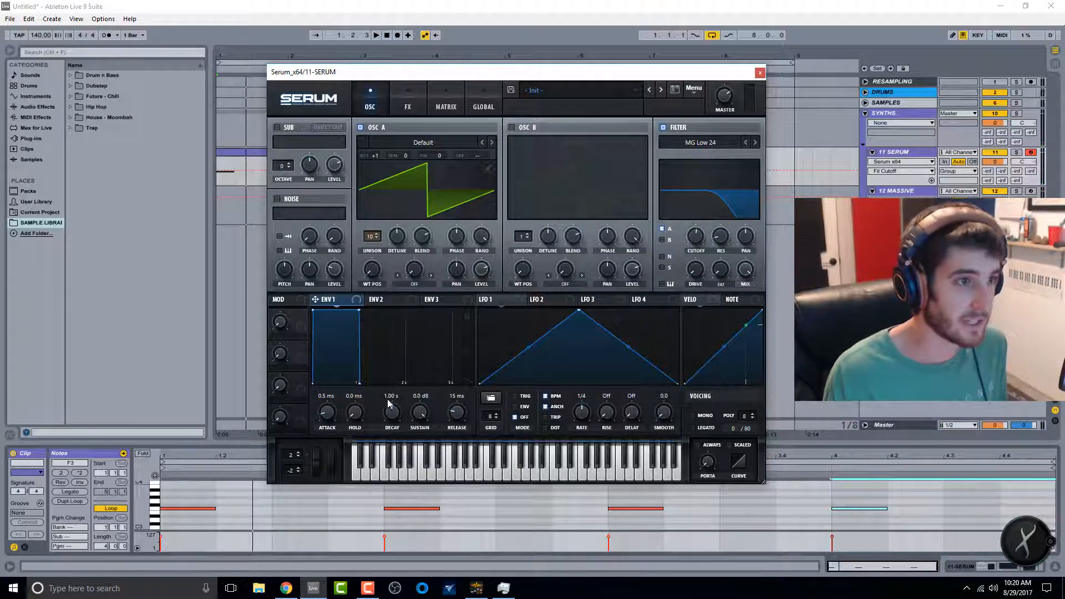
drag(398, 413, 430, 469)
key(space)
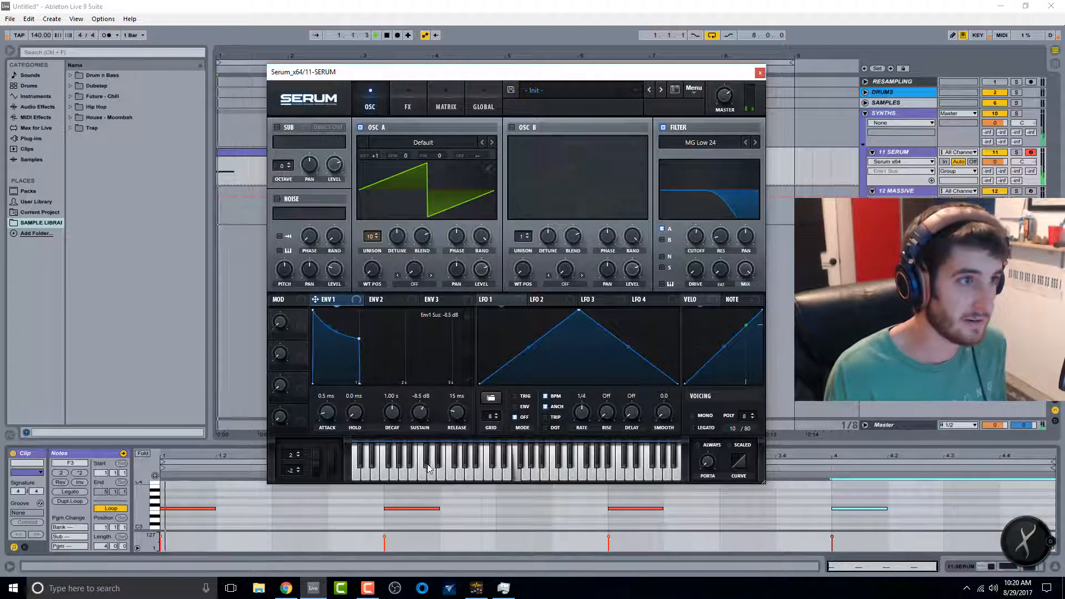
key(space)
key(space)
drag(422, 411, 396, 418)
key(space)
key(space)
key(space)
key(space)
key(space)
key(space)
key(space)
key(space)
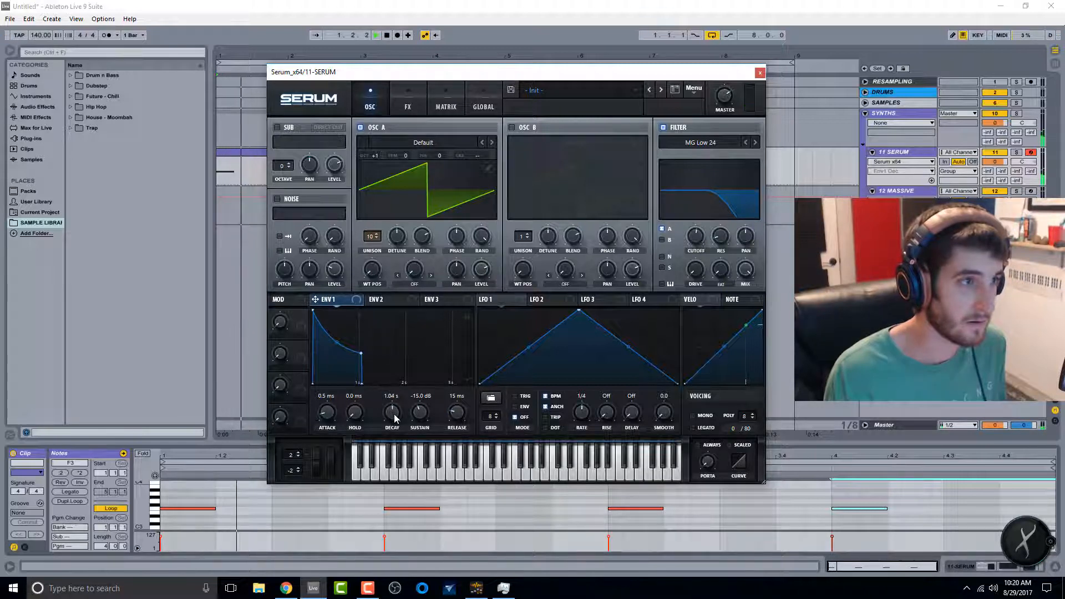
Step: Shorten Envelope 1's decay to 695 ms while auditioning the loop
key(space)
key(space)
drag(396, 419, 398, 426)
key(space)
key(space)
key(space)
key(space)
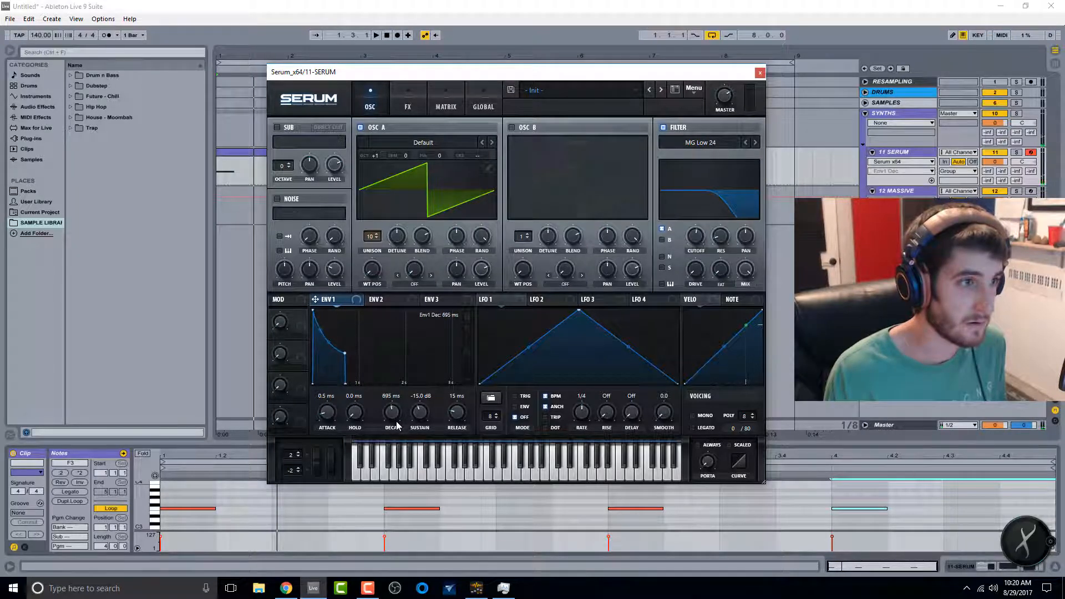
key(space)
key(space)
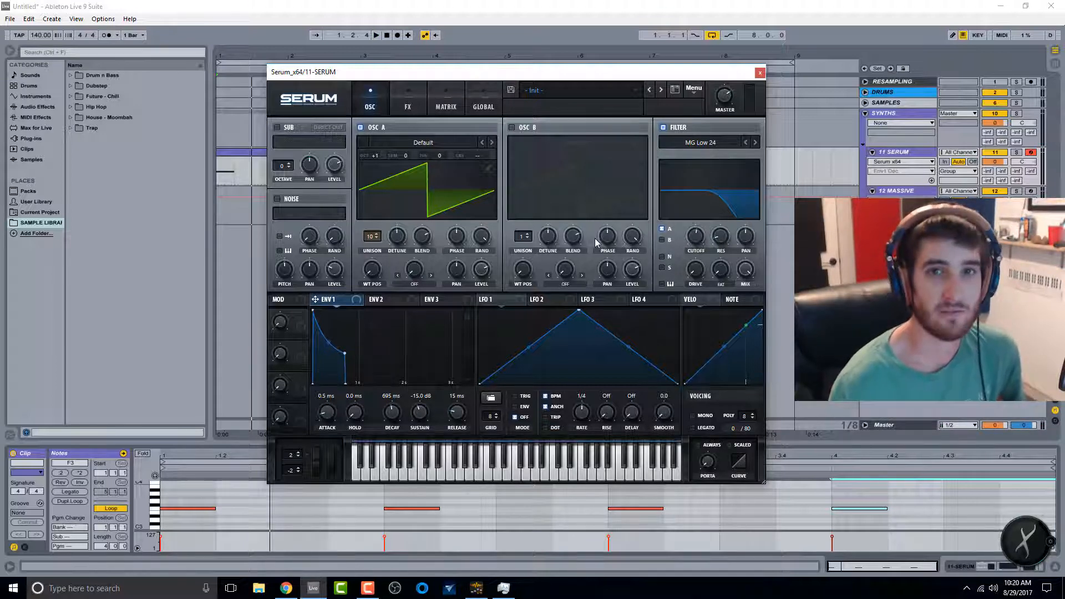
Step: Enable the noise oscillator and lower its level
click(289, 204)
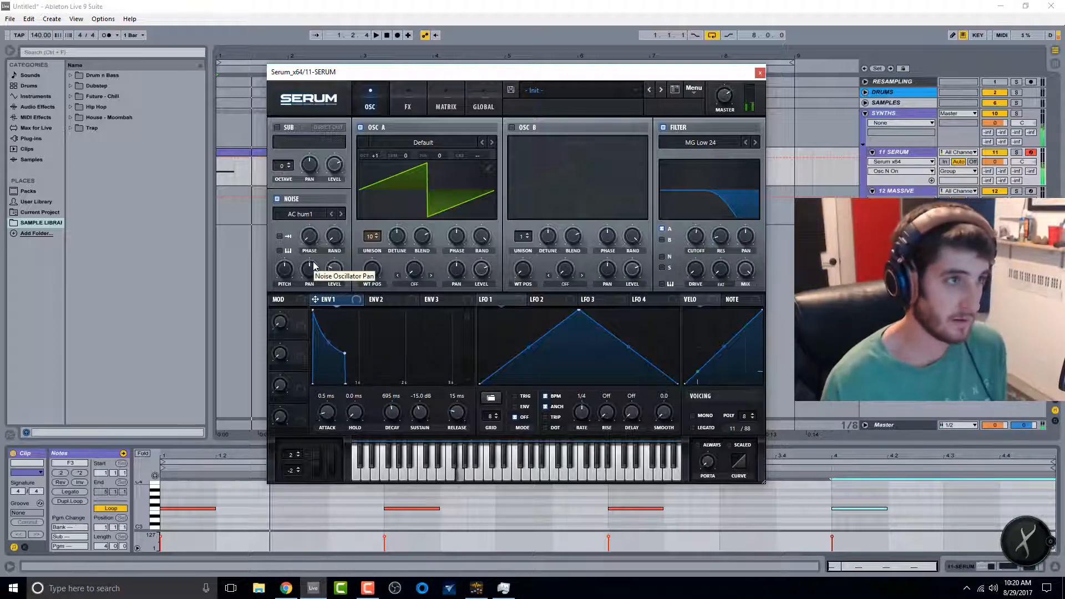
drag(334, 270, 336, 290)
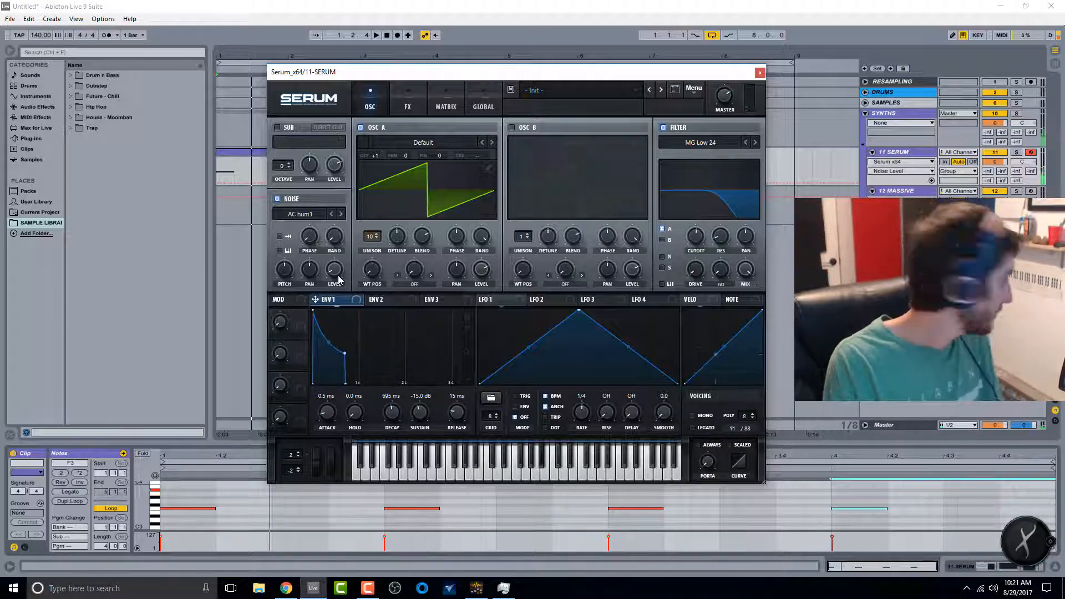
Step: Open the FX page, enable Reverb, and raise the reverb mix
click(408, 103)
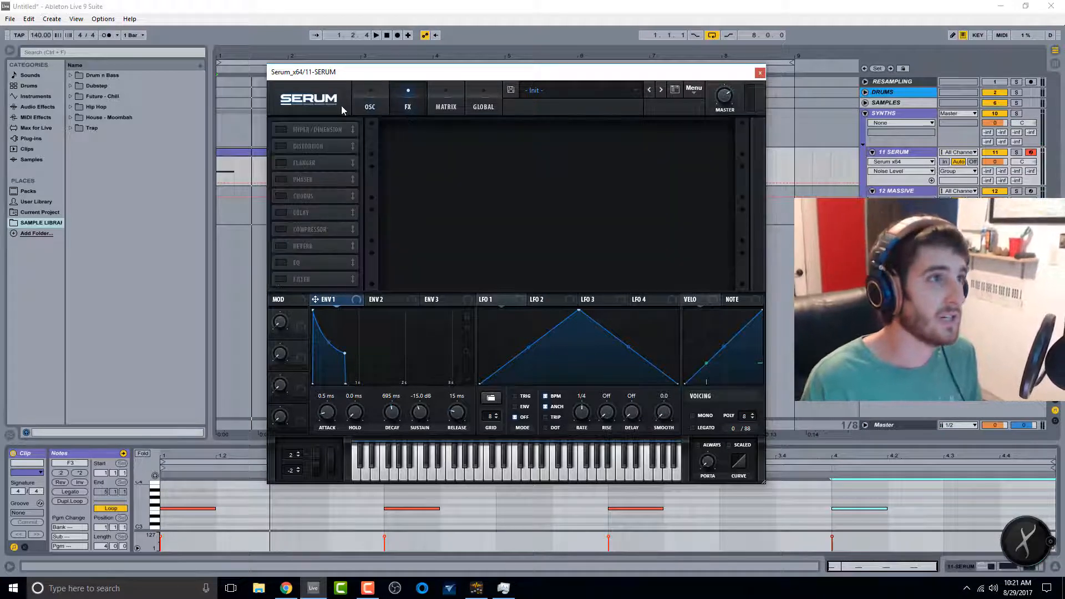
click(283, 245)
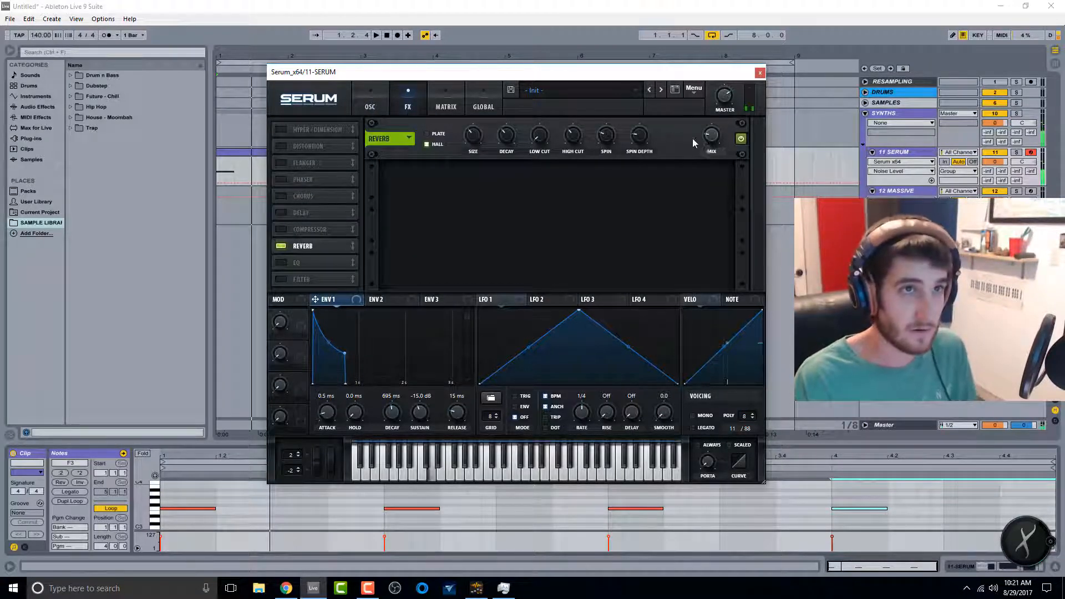
drag(712, 136, 734, 100)
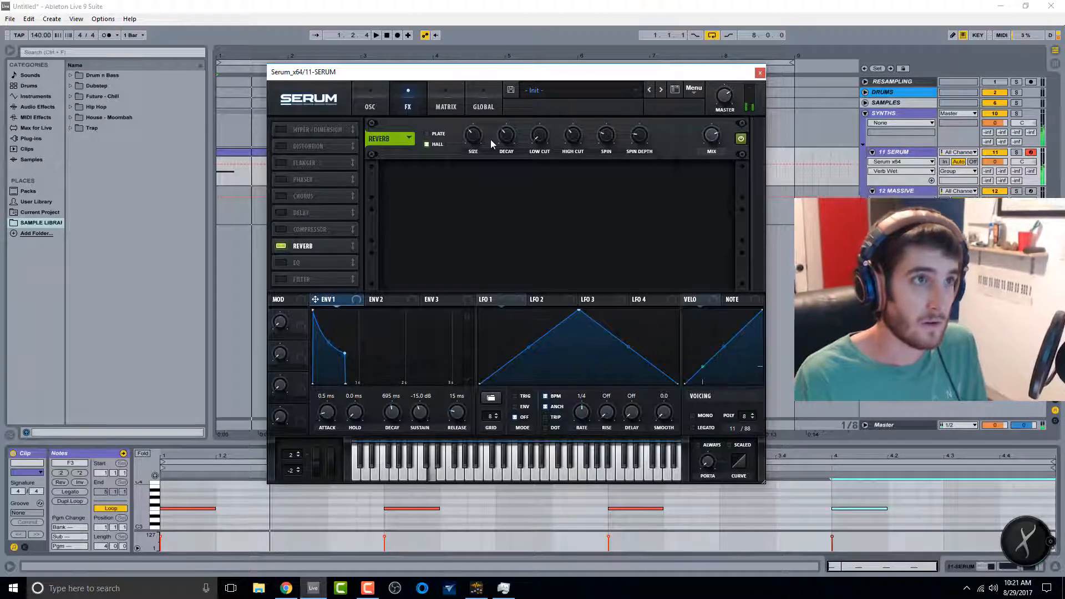
Step: Raise the reverb decay and adjust the reverb size
drag(507, 137, 521, 100)
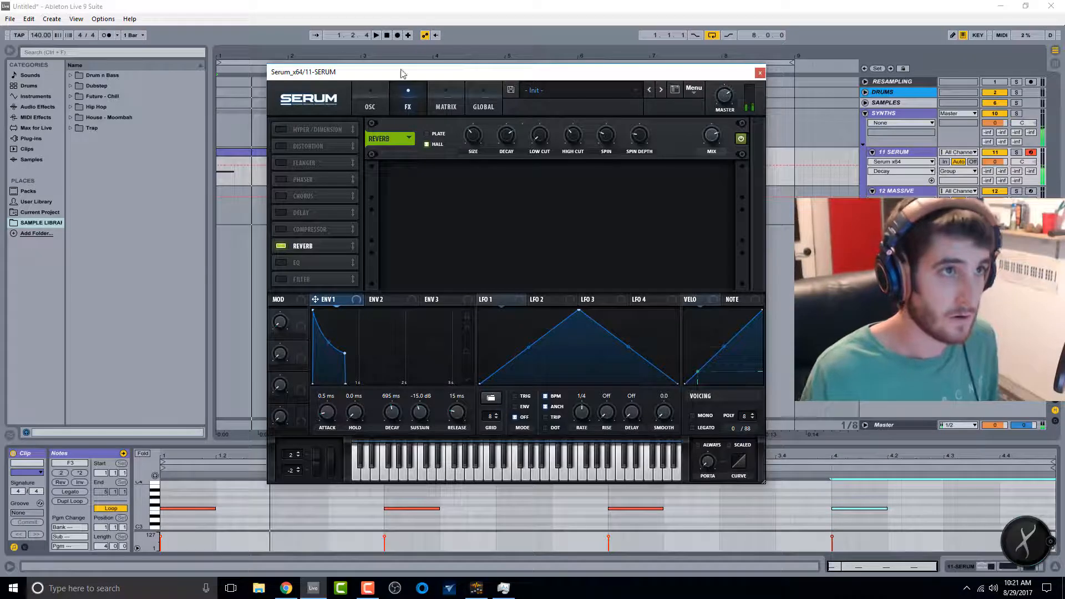
drag(472, 136, 508, 158)
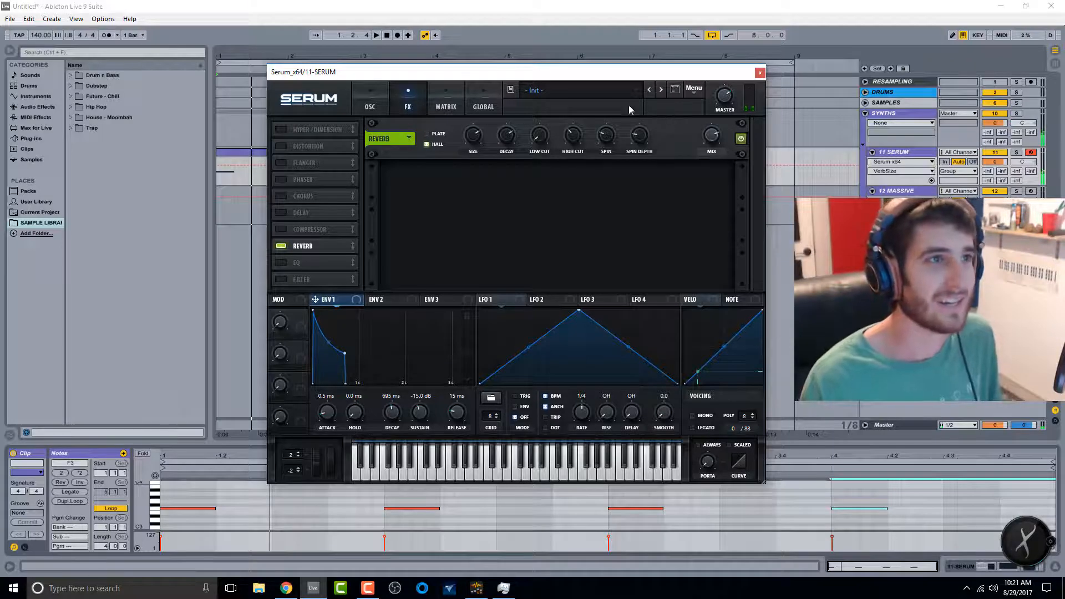
drag(475, 137, 480, 148)
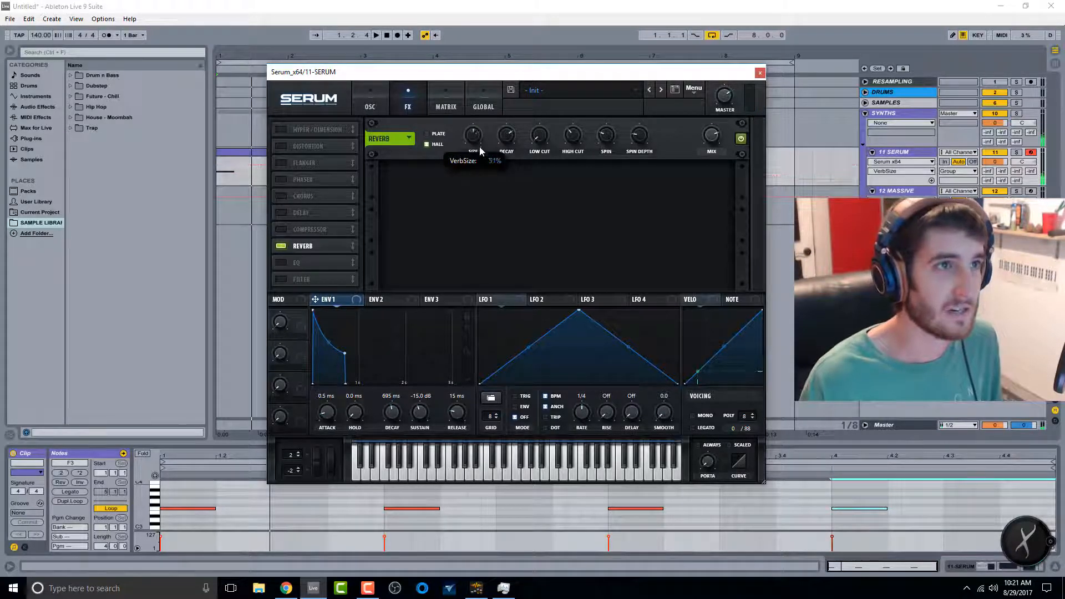
drag(492, 242, 488, 246)
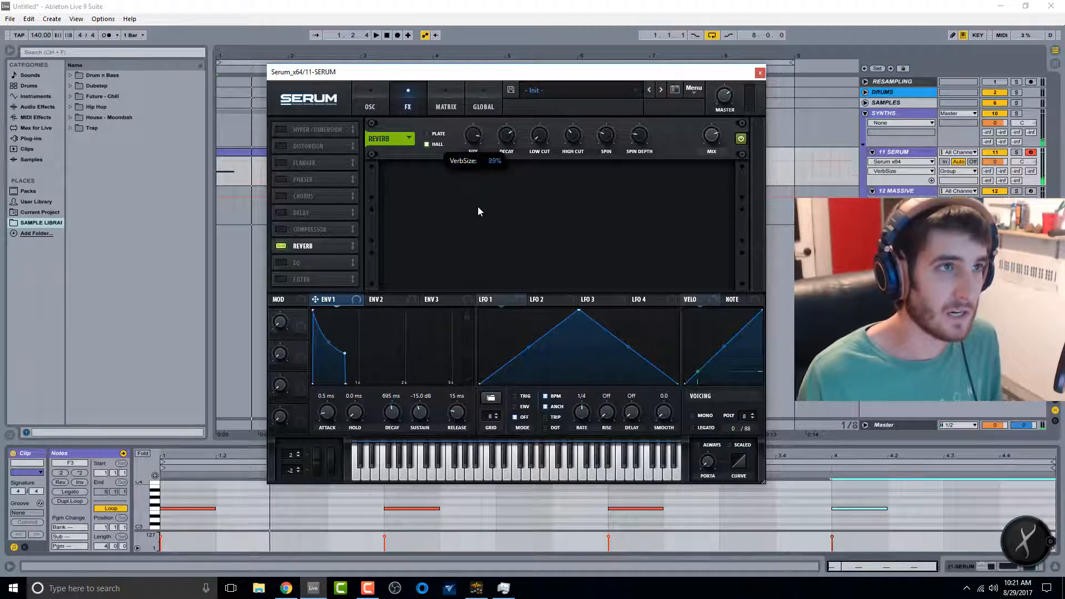
drag(478, 207, 501, 160)
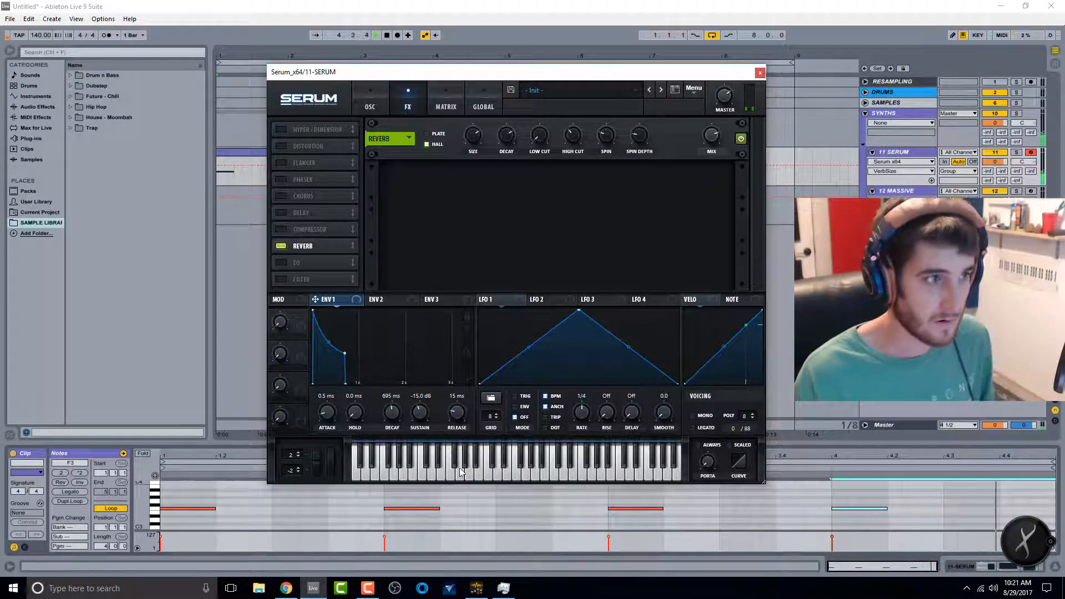
Step: Move the second note in the MIDI clip down an octave and audition it
click(425, 508)
key(space)
key(shift+Down)
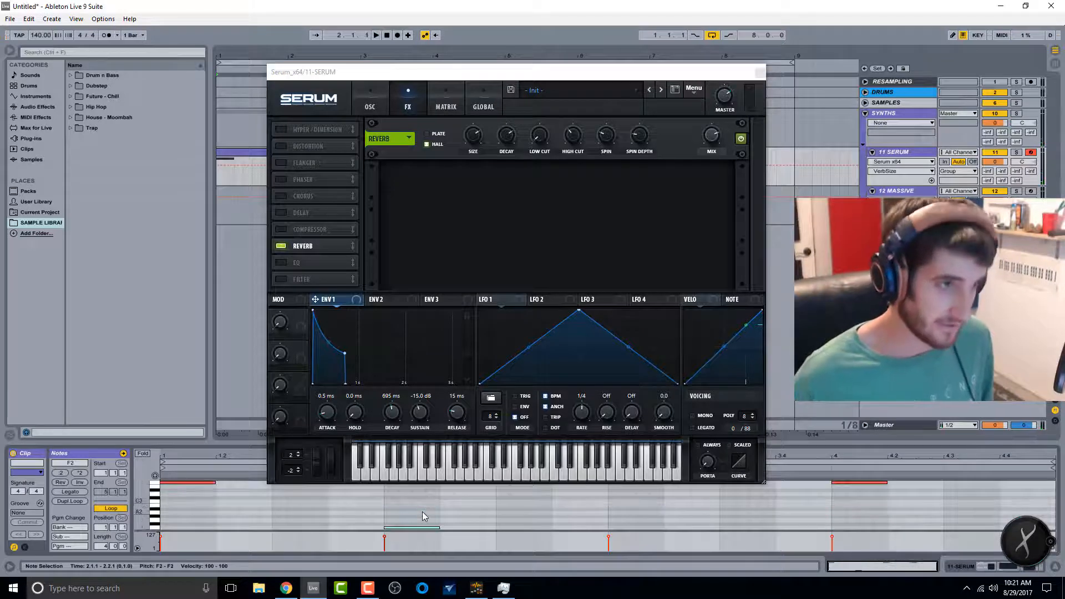
key(space)
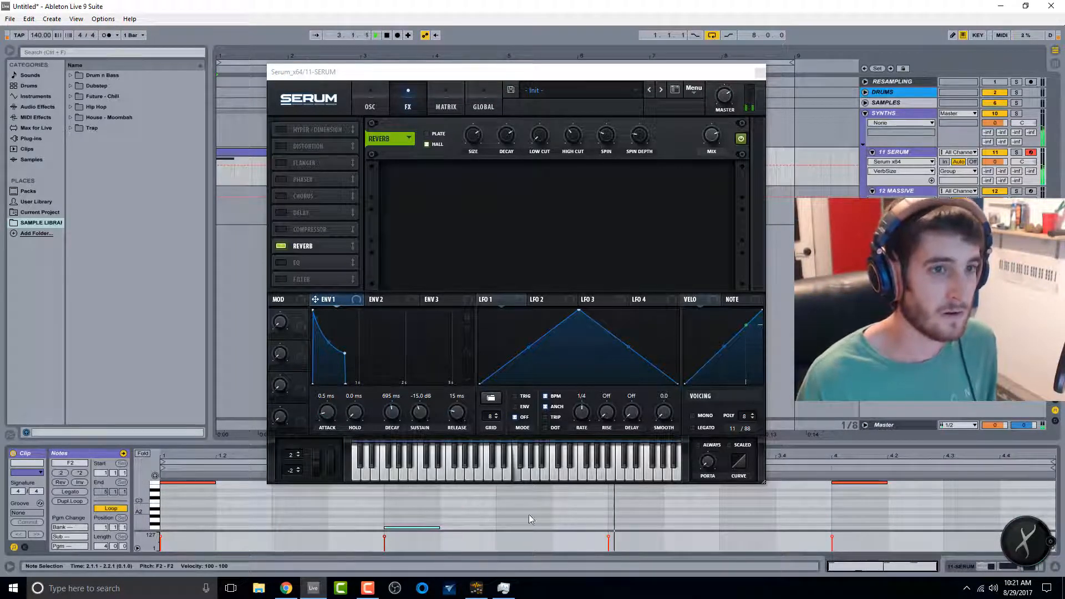
Step: Transpose the clip's last note down eight semitones and audition the result
click(872, 483)
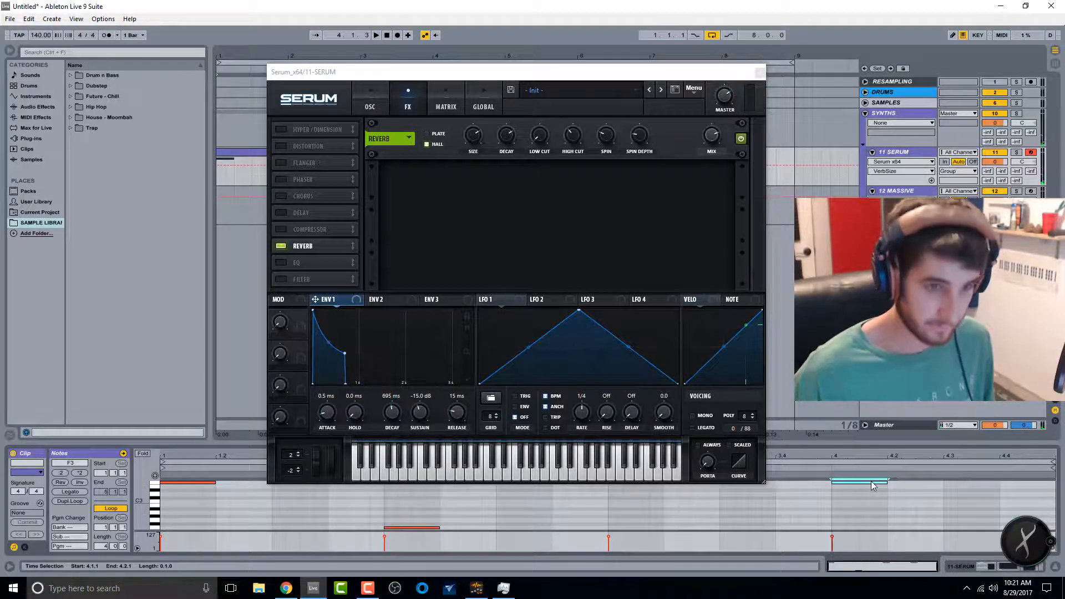
key(shift+Down)
key(Up)
key(Up)
key(Up)
key(Up)
key(Up)
key(Up)
key(Up)
key(space)
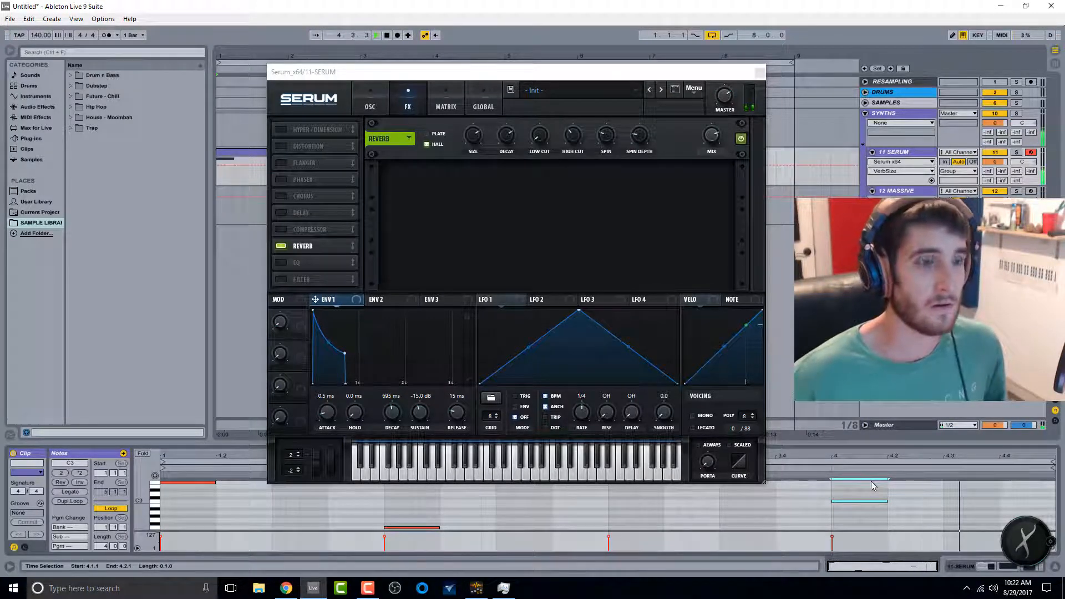
key(space)
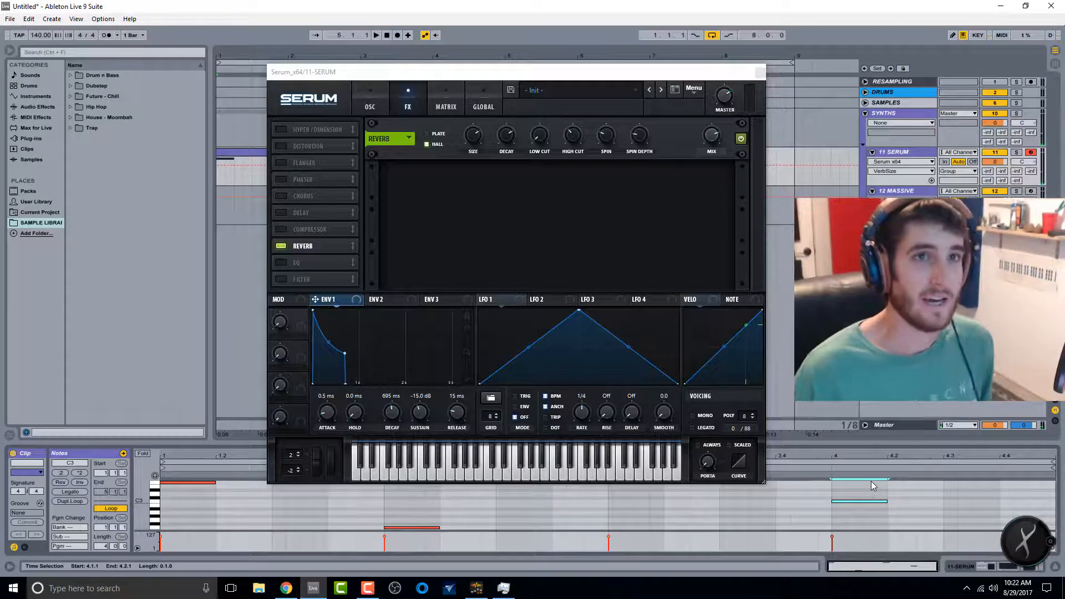
Step: Close the Serum window and open the Kick + Snare track inside the Drums group
click(759, 72)
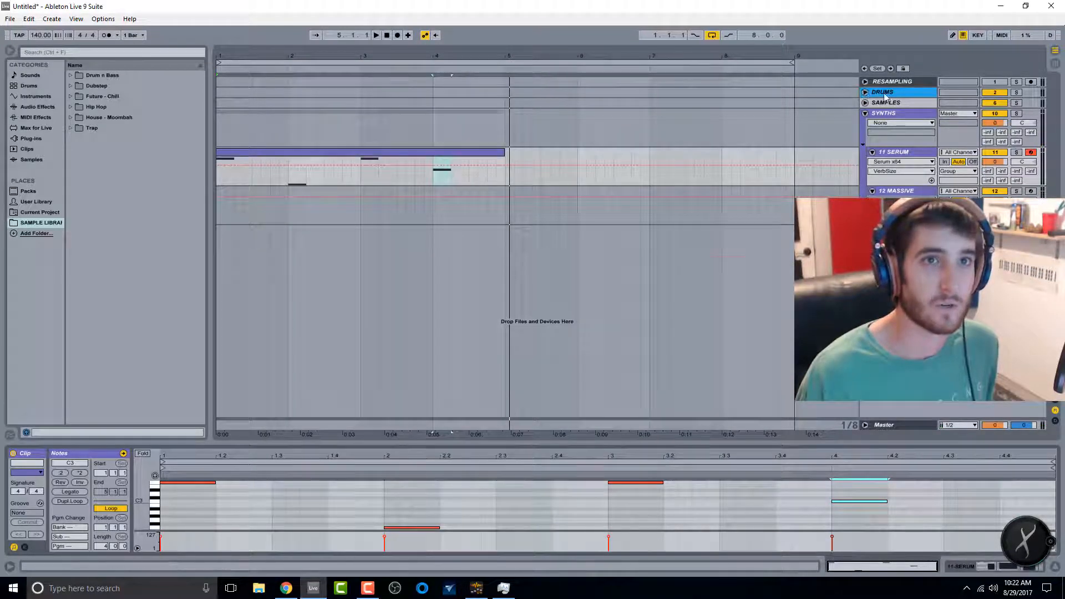
click(865, 92)
click(890, 142)
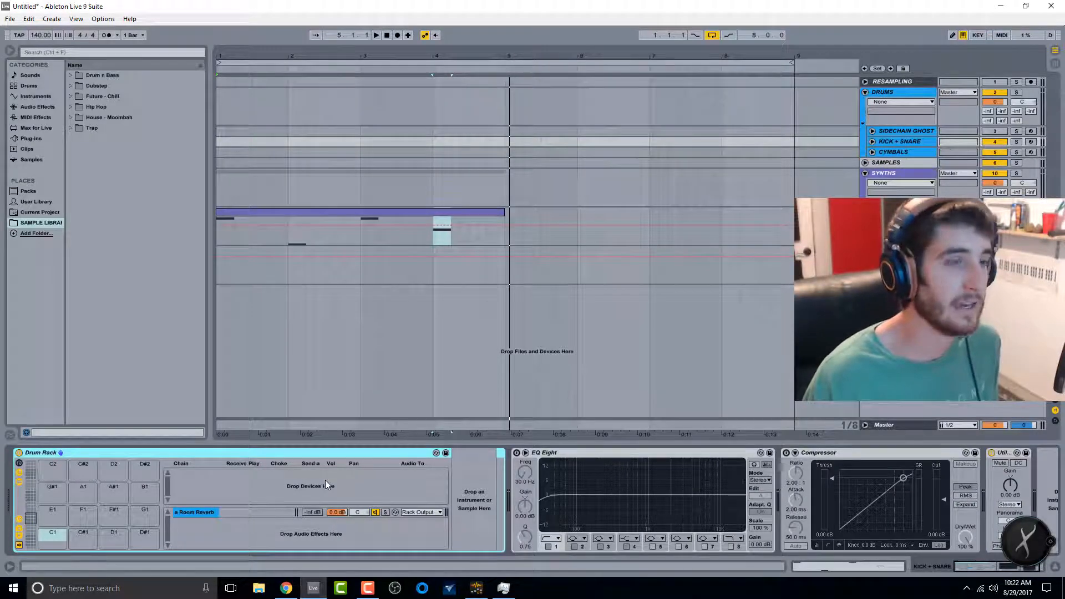
Step: Browse the library categories and Packs, expanding the Breakbeats by KutMasta Kurt pack
click(73, 86)
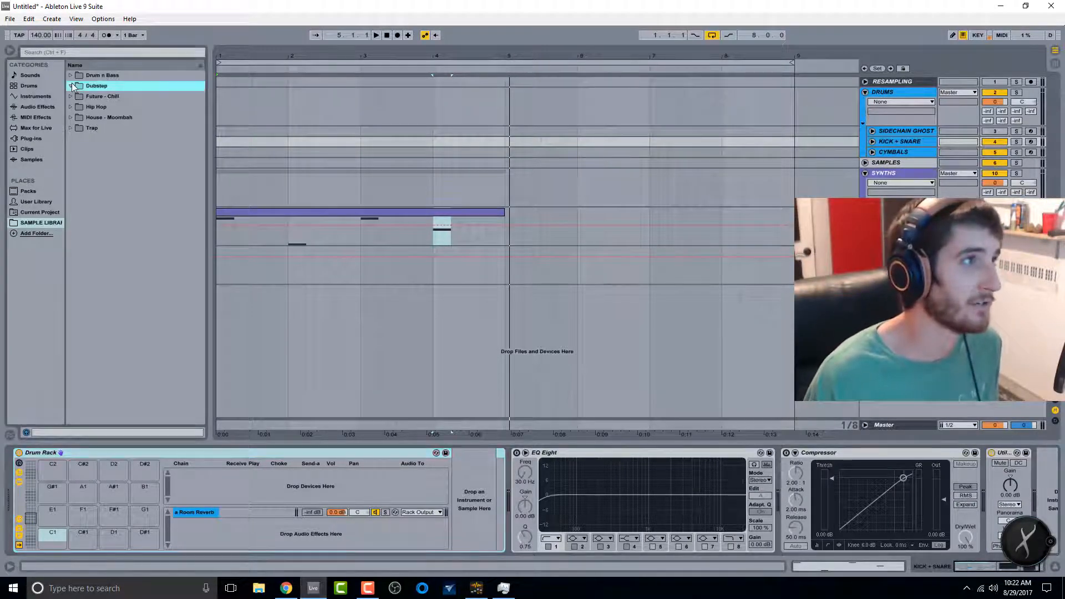
click(33, 107)
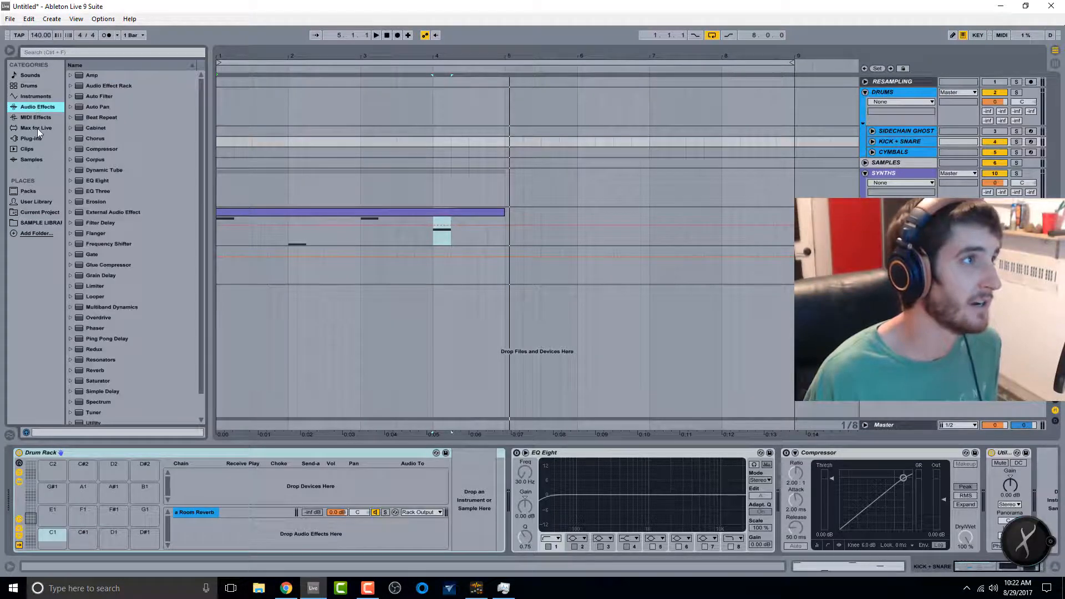
click(30, 139)
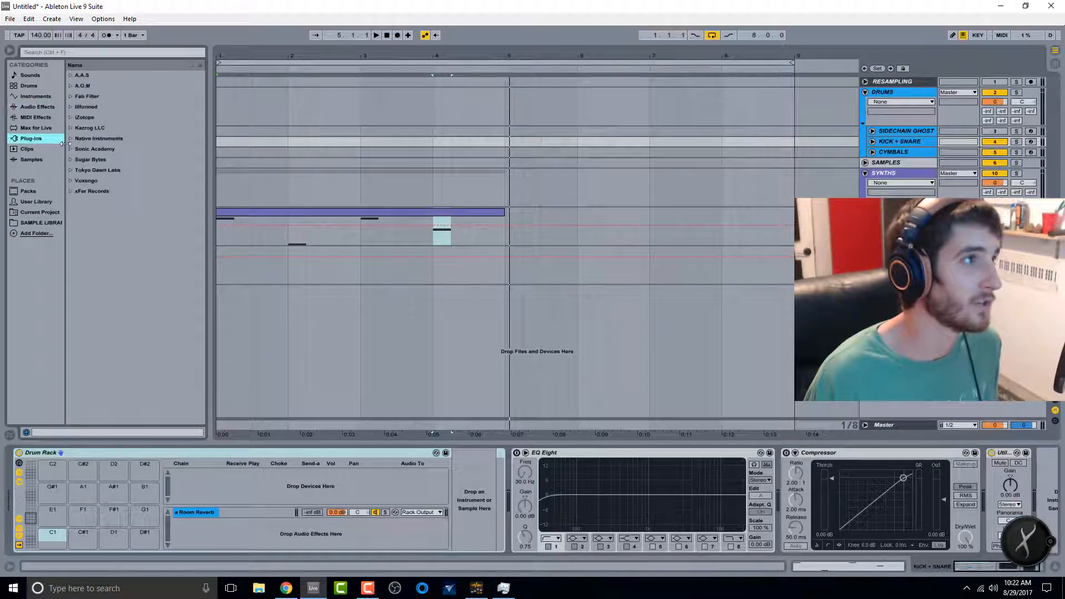
click(29, 86)
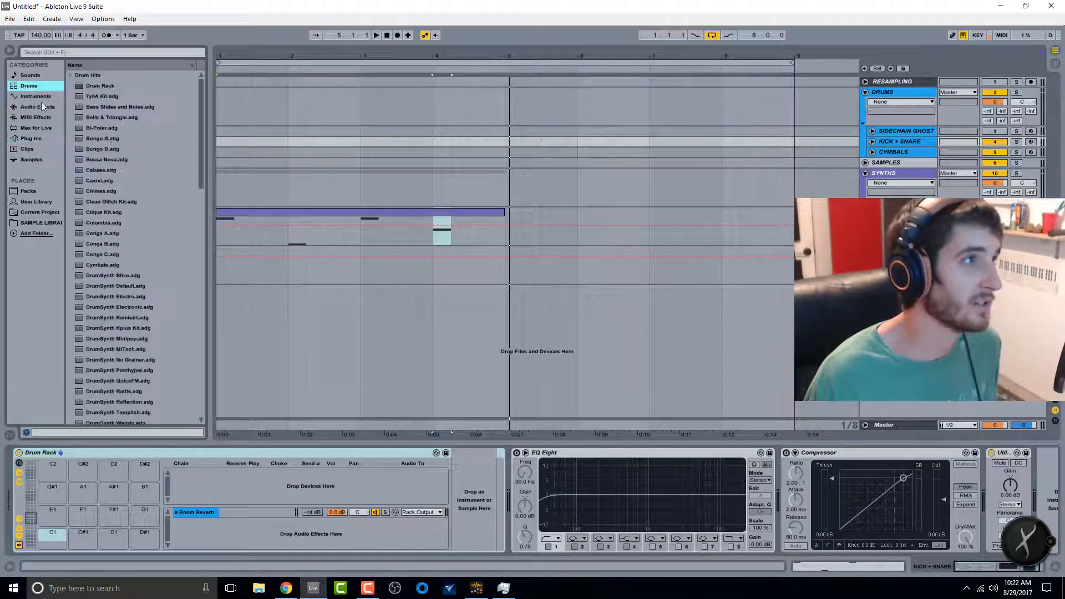
click(29, 191)
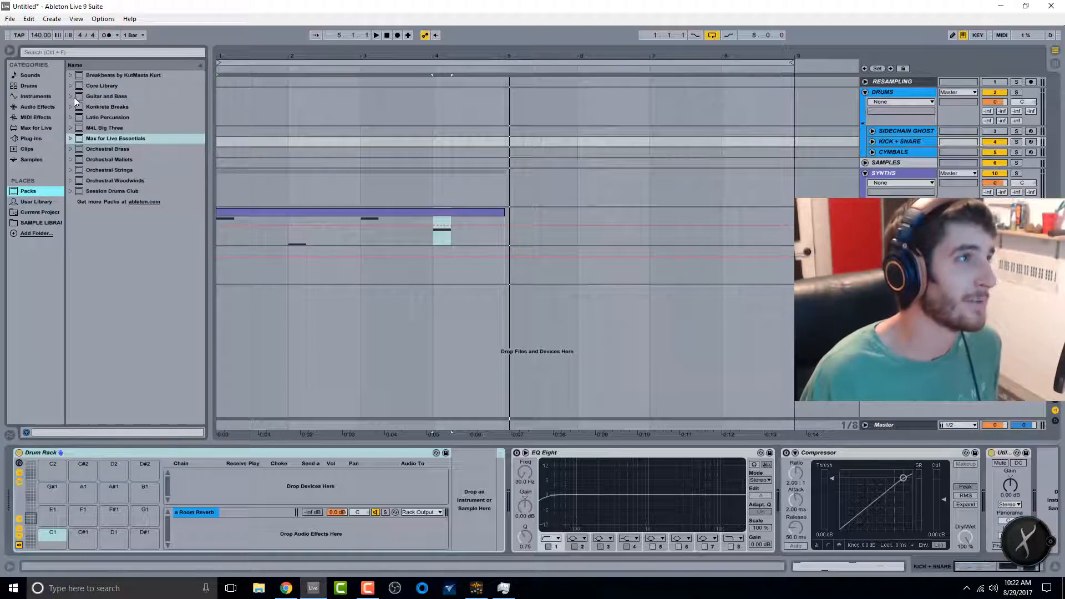
click(71, 75)
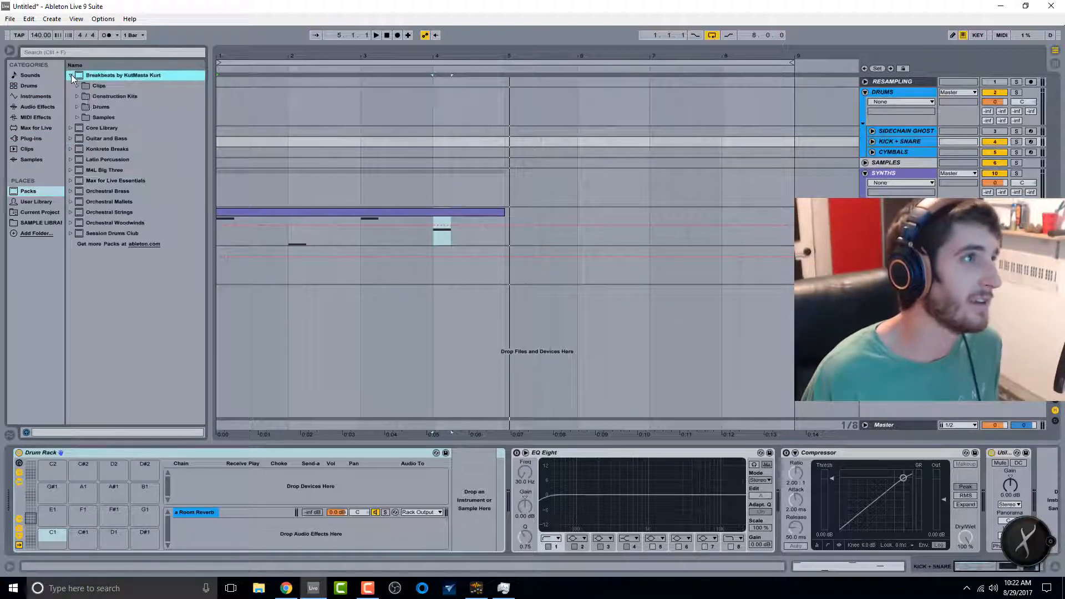
Step: Load the Kit-BigPunchy drum kit from the Session Drums Club pack onto the Kick + Snare track
click(77, 107)
click(115, 129)
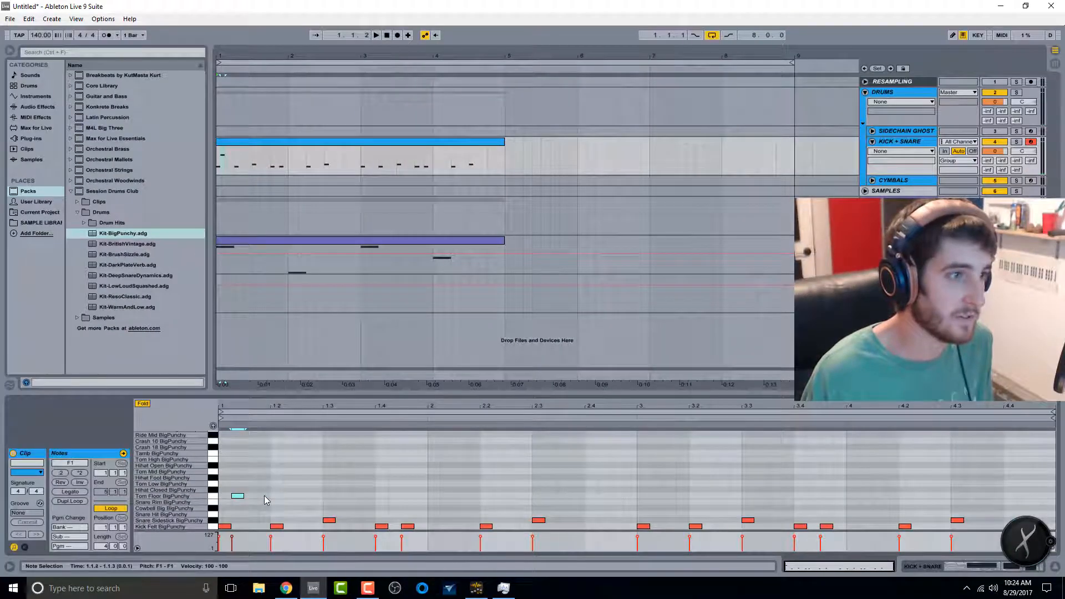
Step: Add two notes on the Tom Floor BigPunchy row within the first beat of the drum clip
double_click(264, 495)
mouse_move(266, 481)
mouse_down()
mouse_move(235, 500)
mouse_move(305, 503)
mouse_move(226, 505)
mouse_up()
click(279, 498)
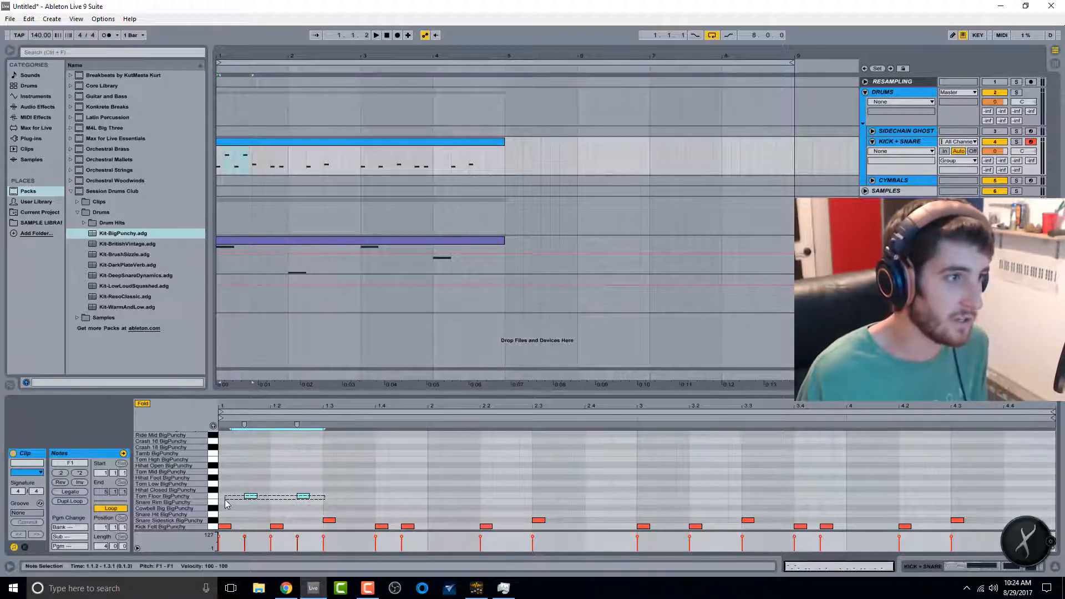
Step: Duplicate the two tom notes several times, then undo the duplications
key(ctrl+d)
key(ctrl+d)
key(ctrl+d)
key(ctrl+d)
key(ctrl+d)
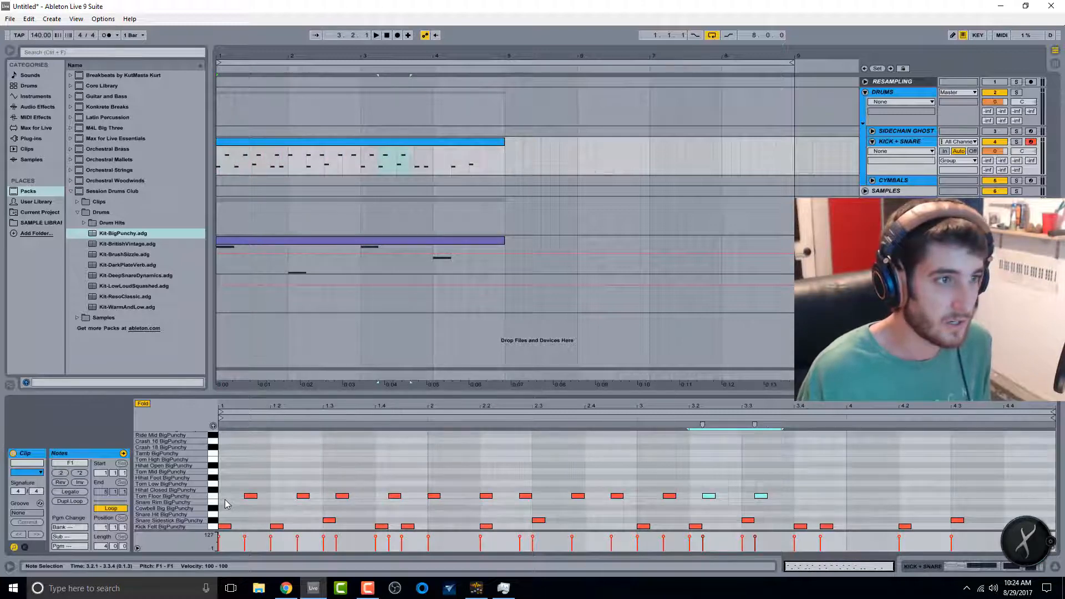
key(ctrl+z)
key(ctrl+z)
key(ctrl+z)
key(ctrl+z)
key(ctrl+z)
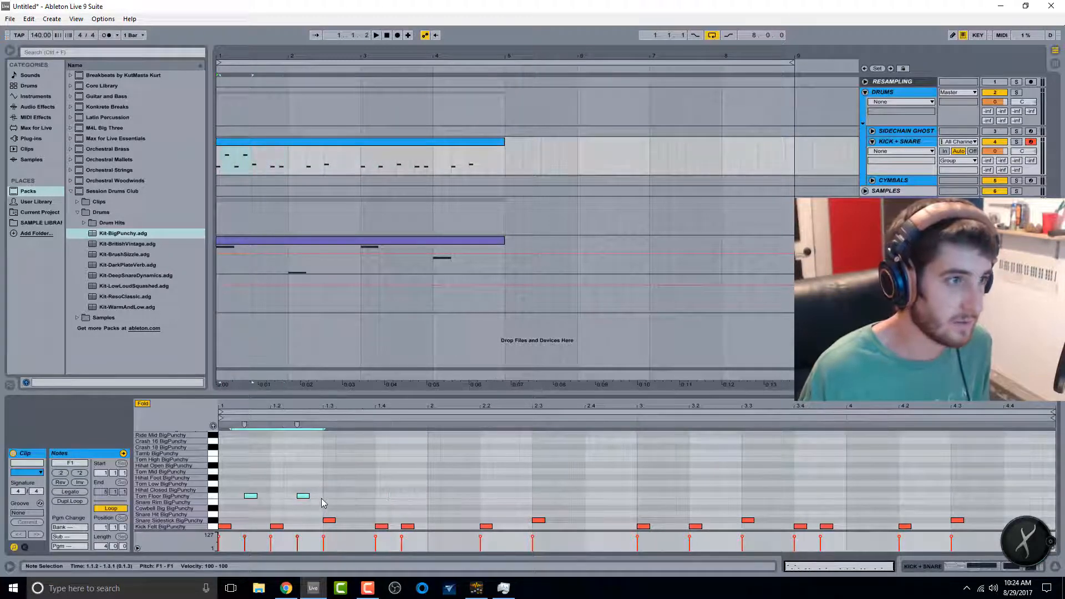
Step: Select the two tom notes and repeat them across the whole four-bar drum clip
drag(322, 499, 220, 499)
click(219, 499)
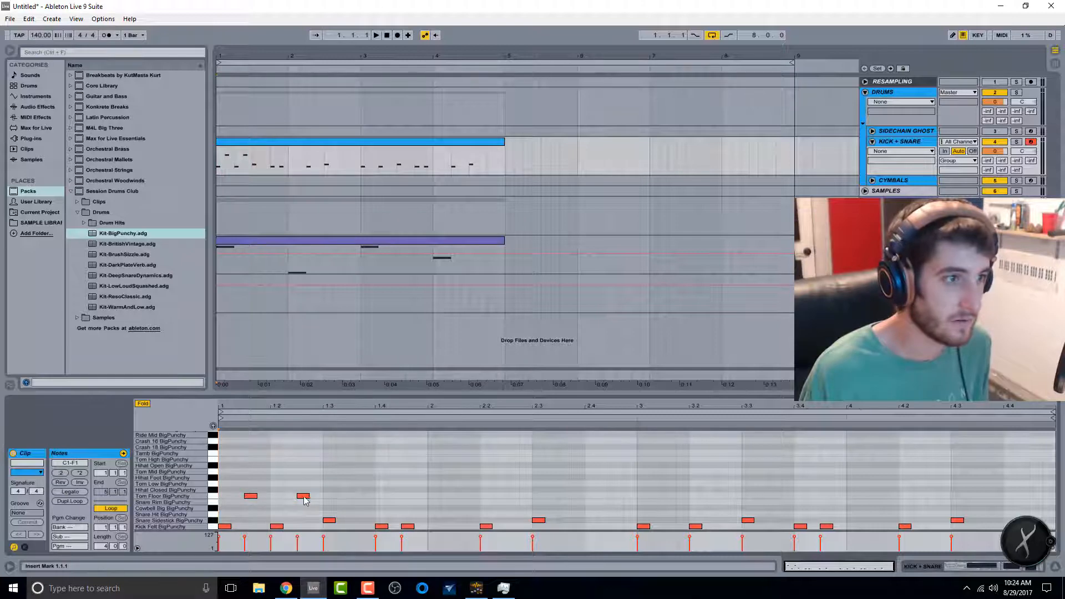
drag(320, 501, 221, 501)
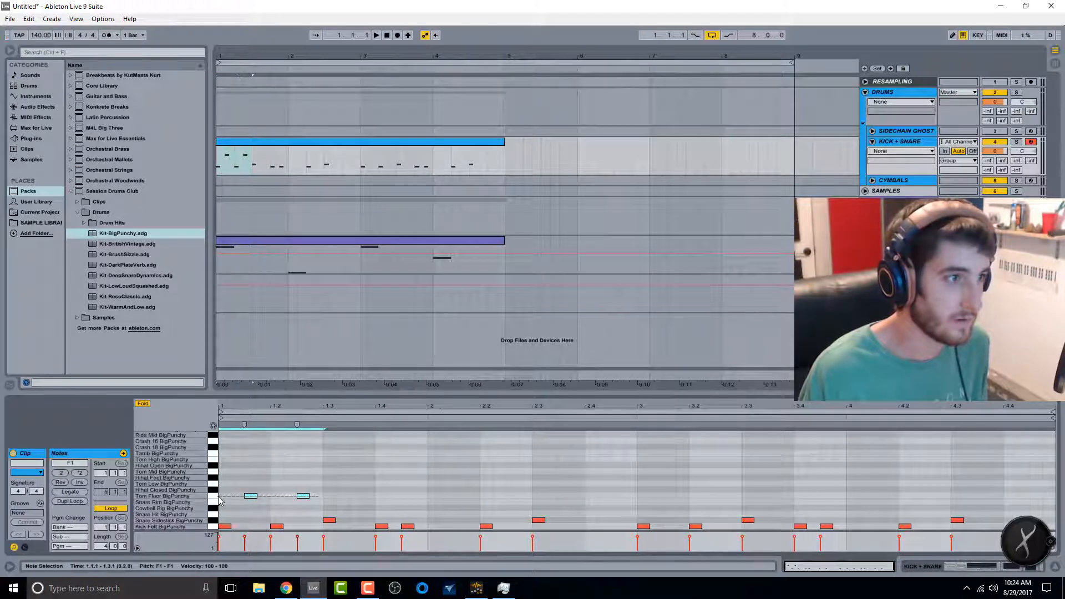
key(ctrl+d)
key(ctrl+d)
key(ctrl+d)
key(ctrl+d)
key(ctrl+d)
key(ctrl+d)
key(ctrl+d)
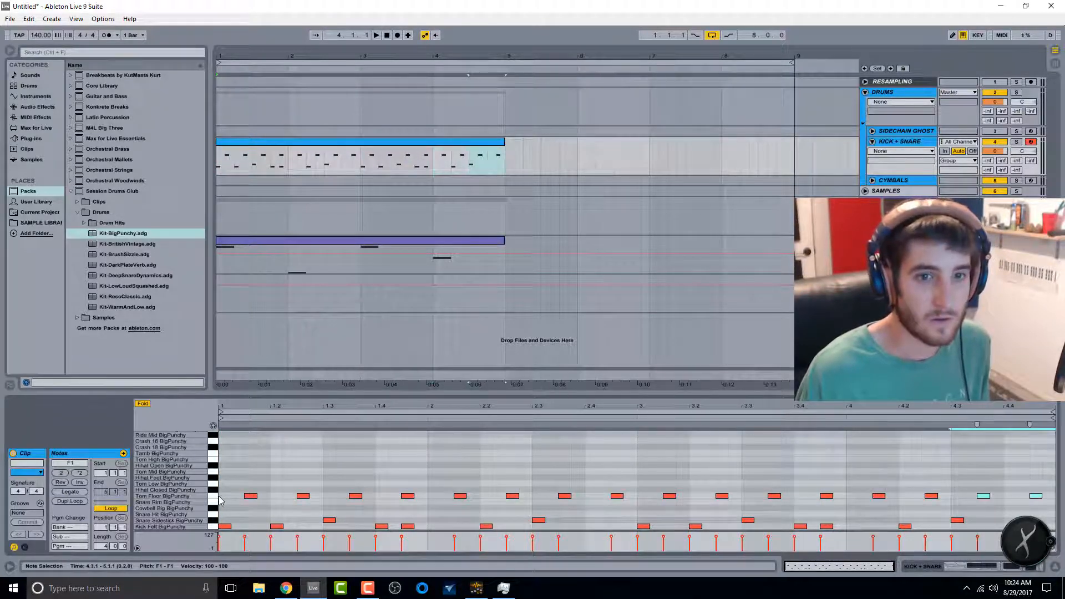
Step: Move the tom notes up to the Hihat Closed BigPunchy row and copy them a sixteenth earlier to fill every sixteenth
key(space)
click(213, 496)
key(Up)
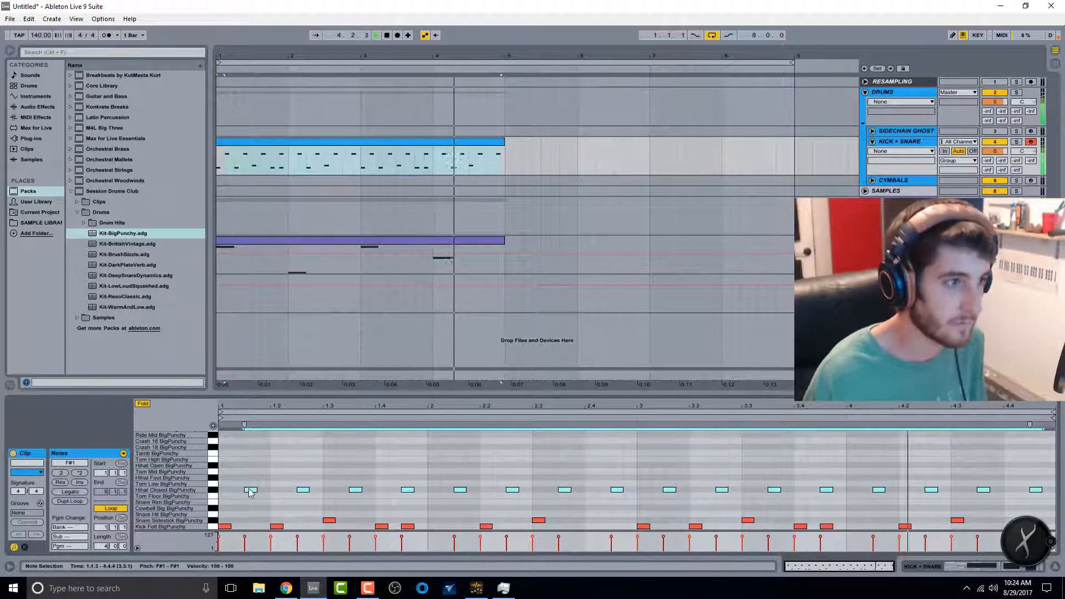
drag(251, 490, 230, 493)
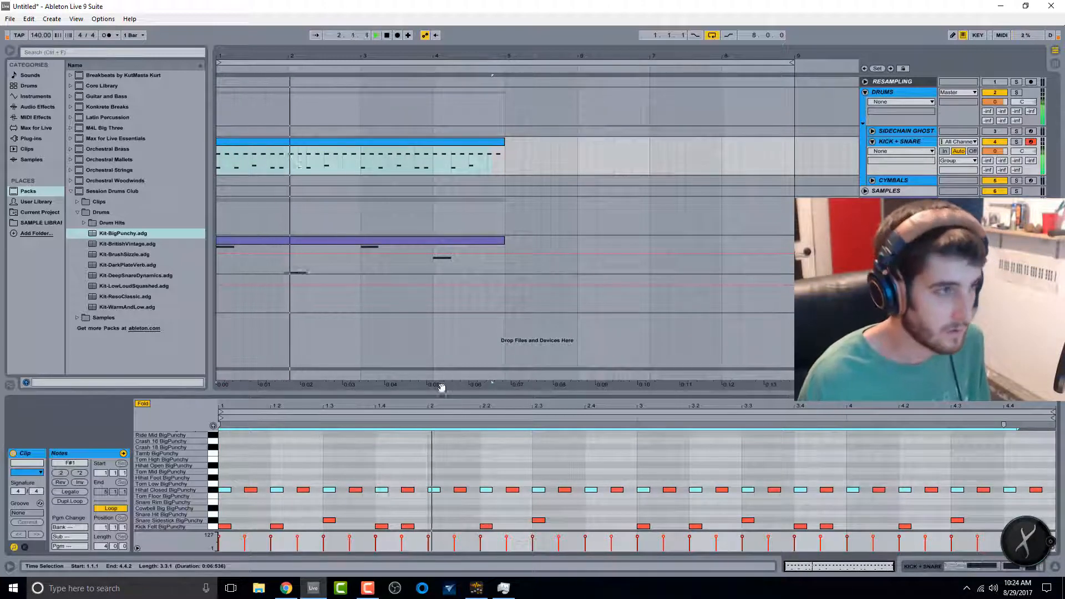
Step: Copy the Snare Sidestick notes up onto the Snare Rim BigPunchy row
click(212, 521)
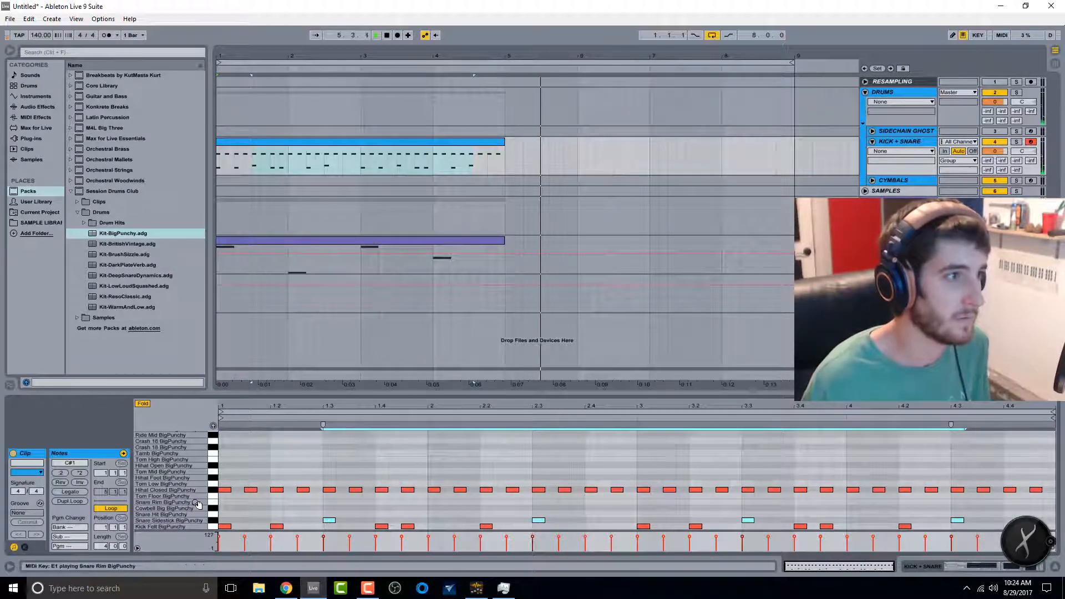
drag(330, 525, 331, 506)
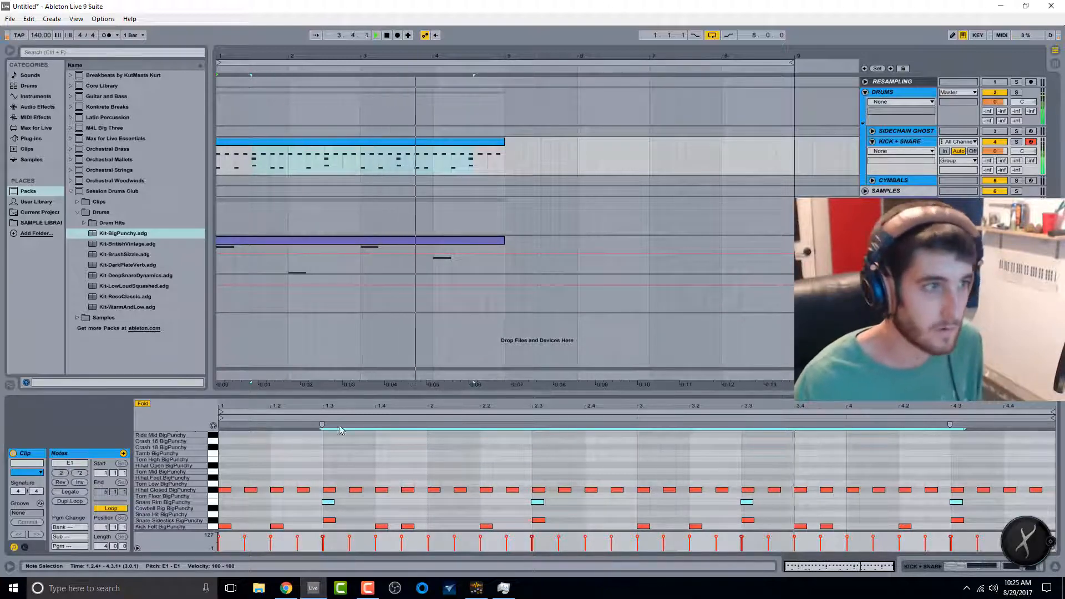
Step: Zoom into the first snare hit, nudge the sidestick note slightly earlier, and play the clip
key(space)
mouse_move(328, 405)
mouse_down()
mouse_move(336, 477)
mouse_move(366, 507)
mouse_up()
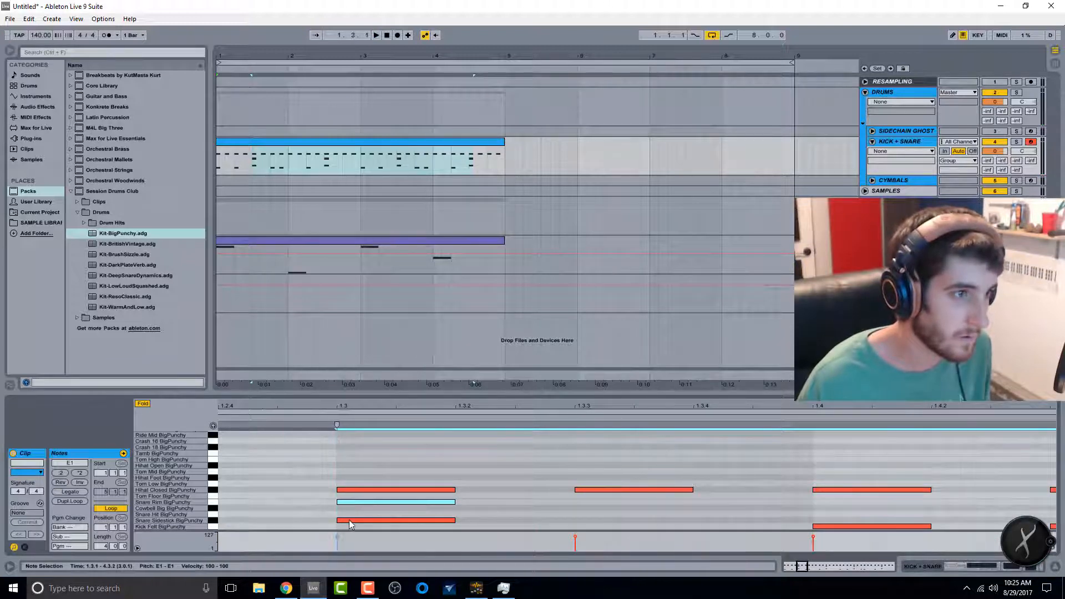
click(348, 521)
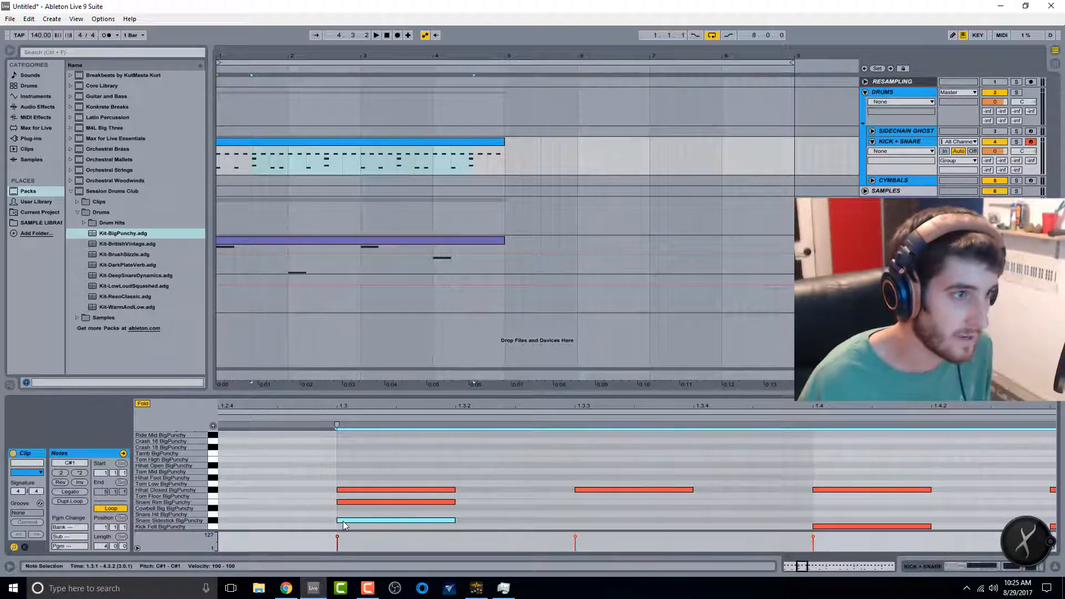
drag(343, 521, 341, 522)
key(space)
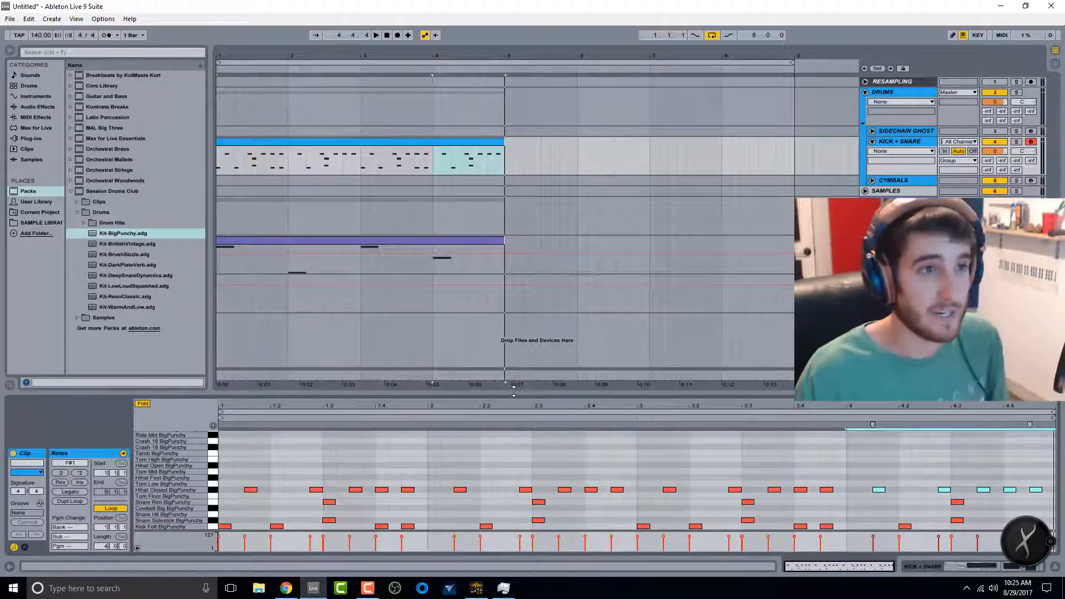
Step: Select the Serum synth clip, show its devices, and open the Serum plugin window
click(342, 240)
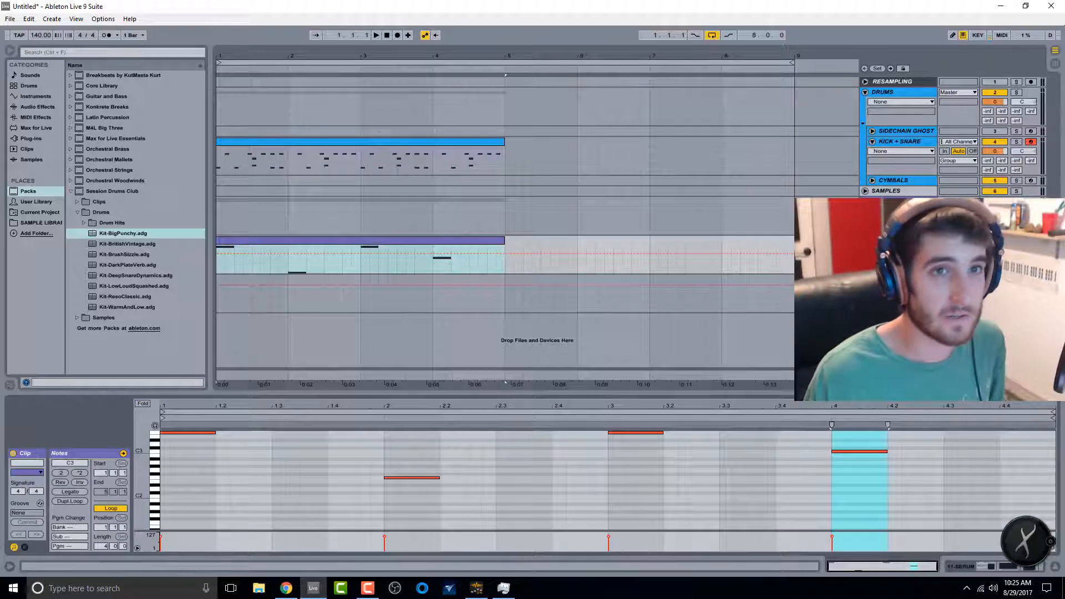
key(shift+Tab)
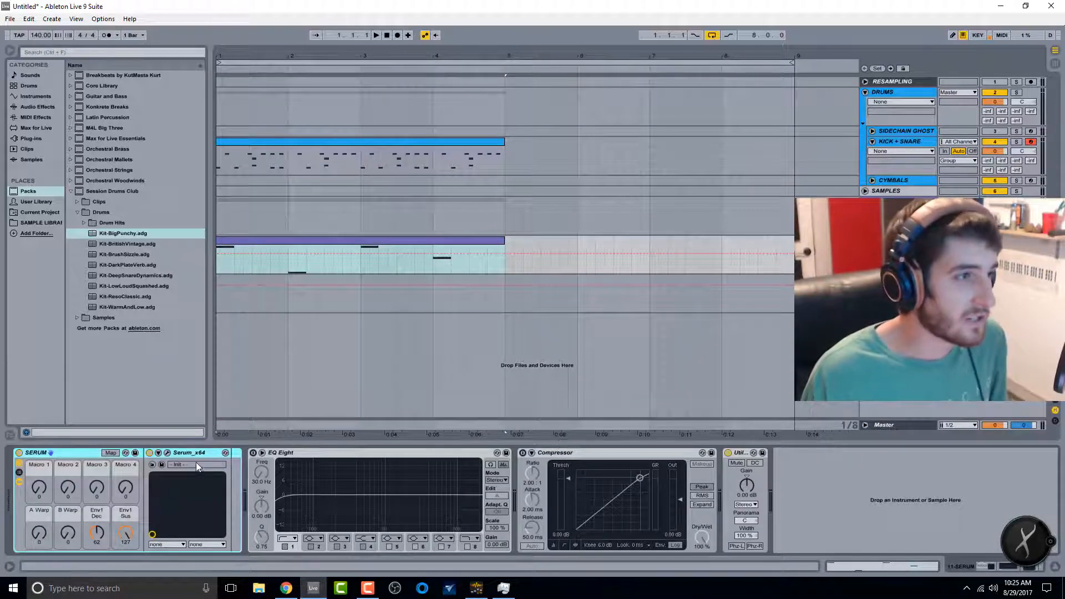
click(167, 452)
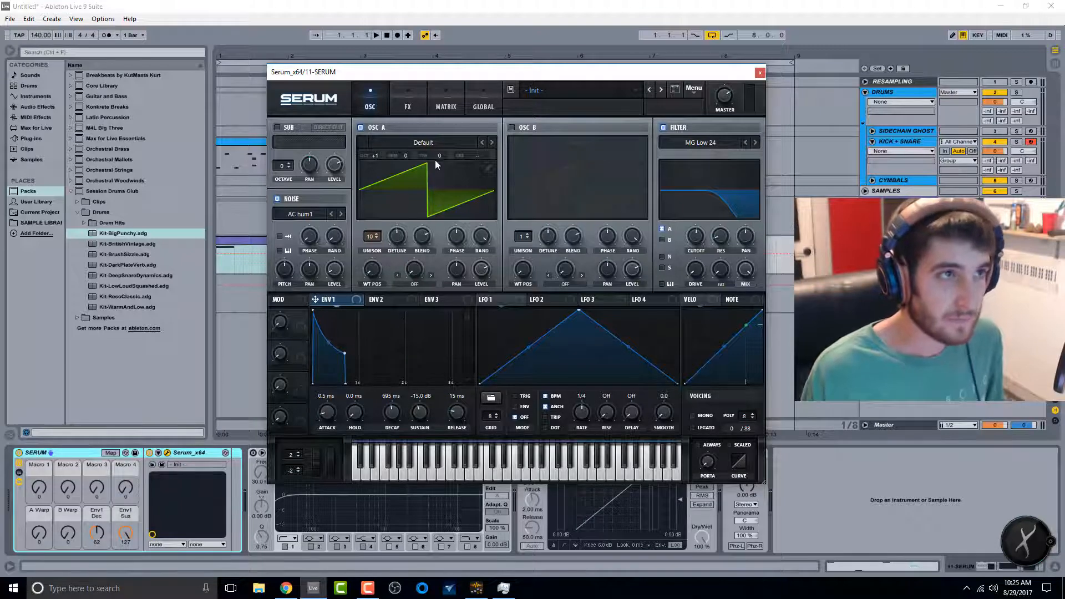
click(405, 103)
click(370, 102)
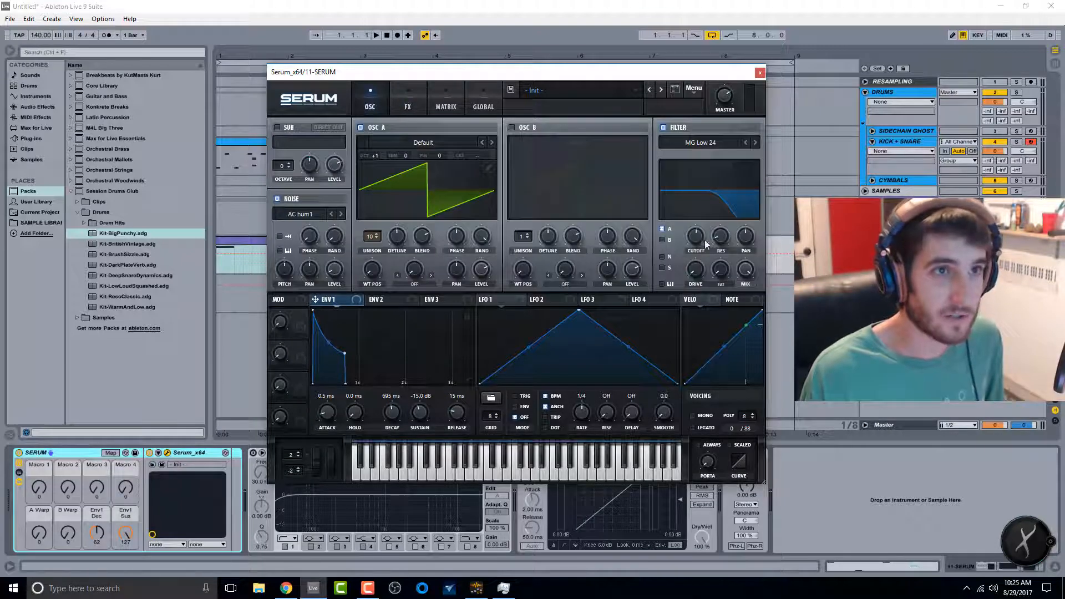
Step: While playing, lower the Serum reverb mix to 86% and close the Serum window
key(space)
mouse_move(699, 248)
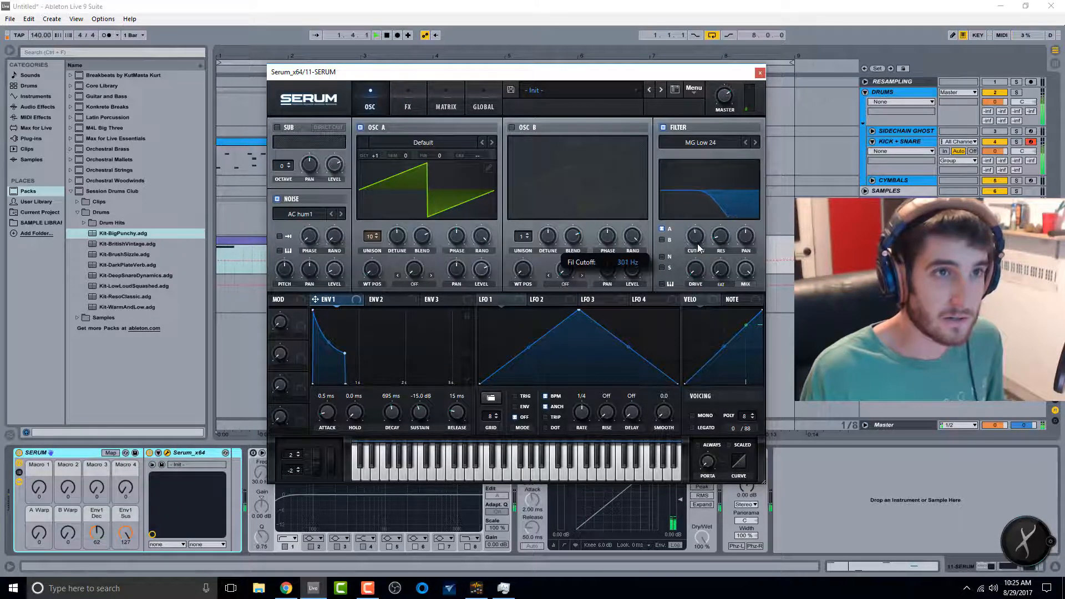
click(408, 102)
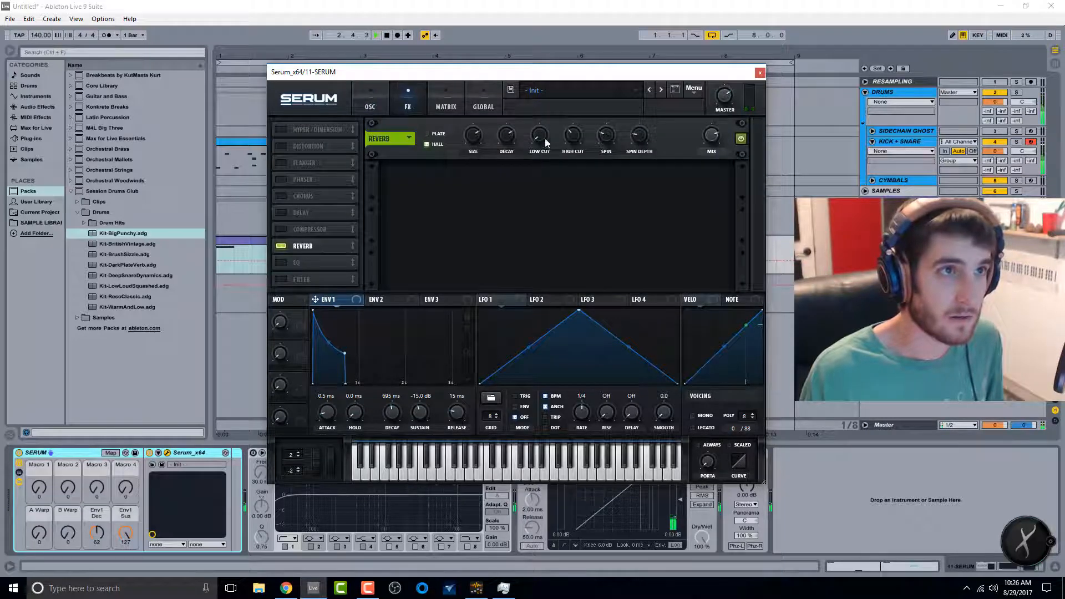
mouse_move(515, 132)
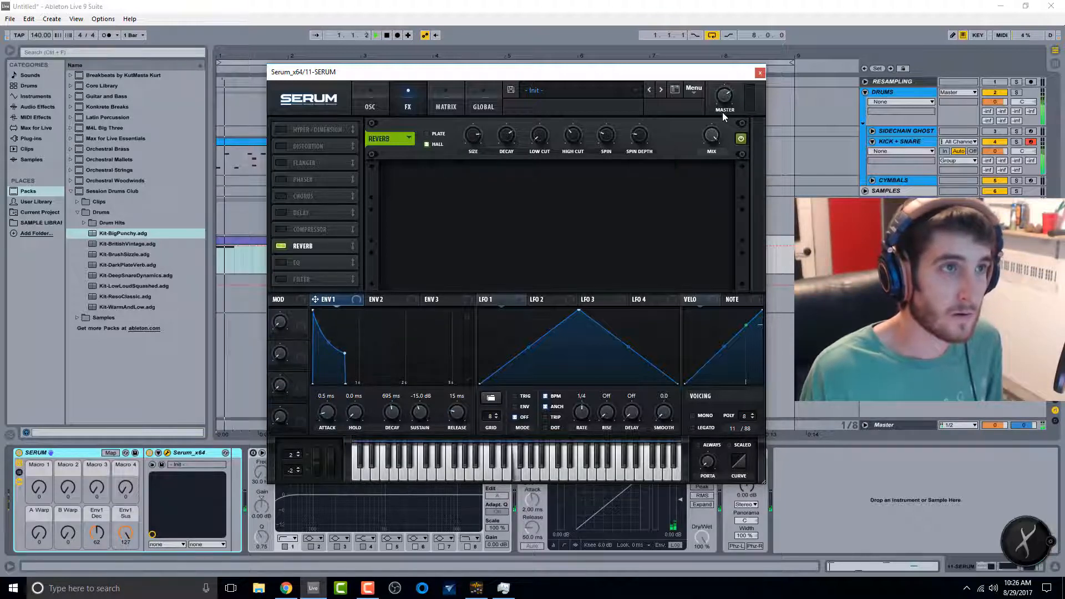
drag(719, 140, 716, 156)
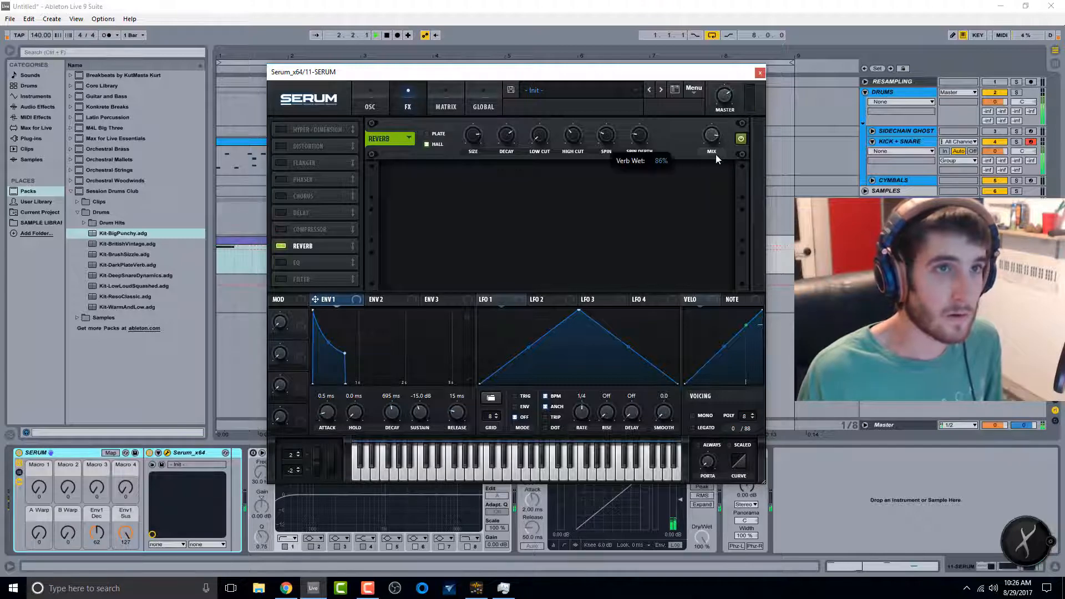
click(760, 72)
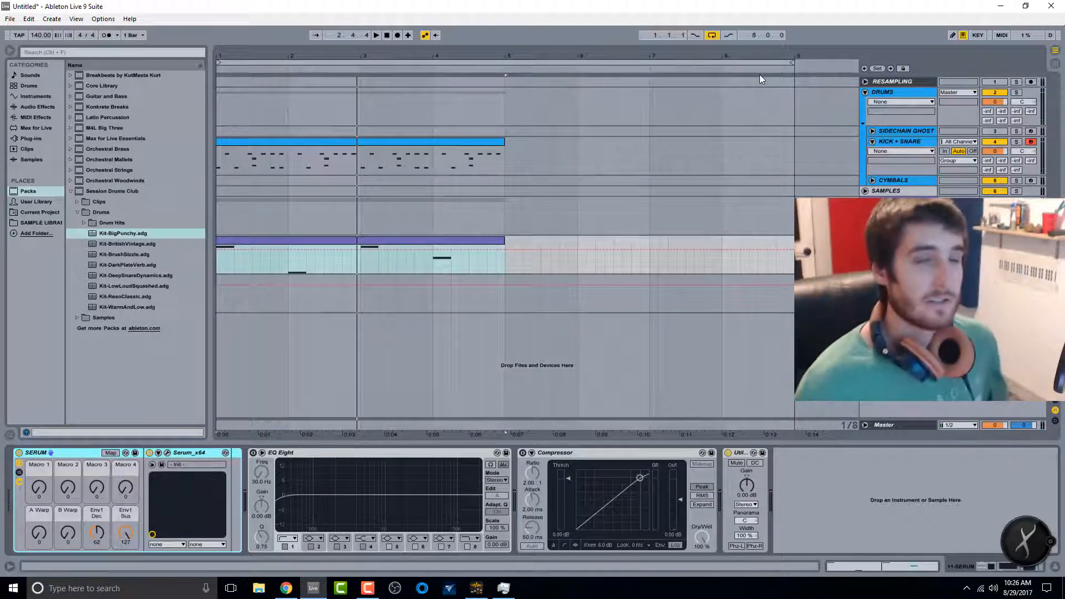
Step: Open the Serum clip's notes and delete every note except the first one
click(332, 244)
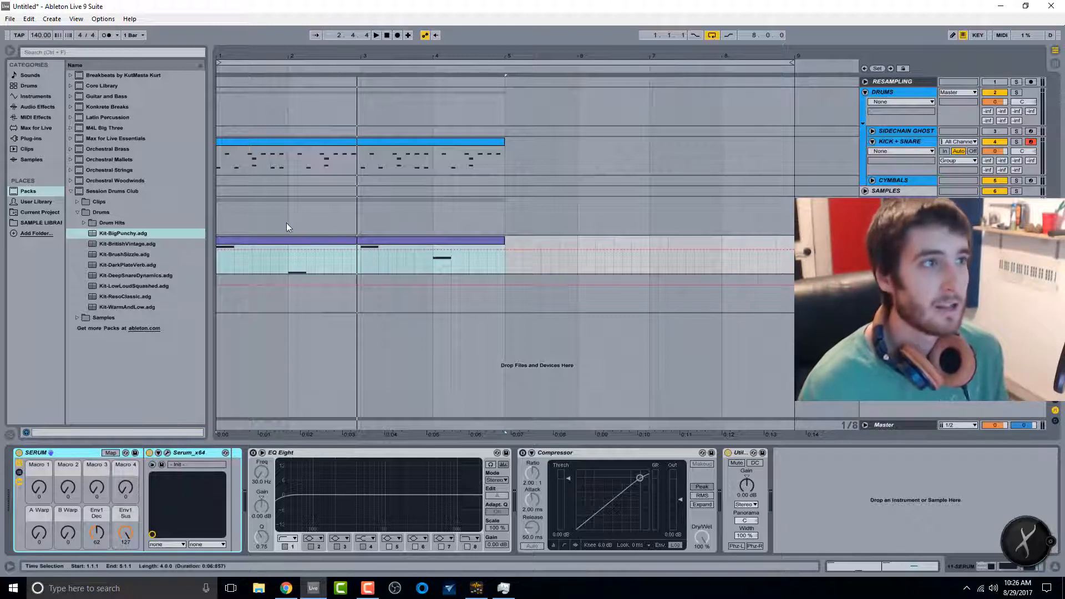
double_click(434, 242)
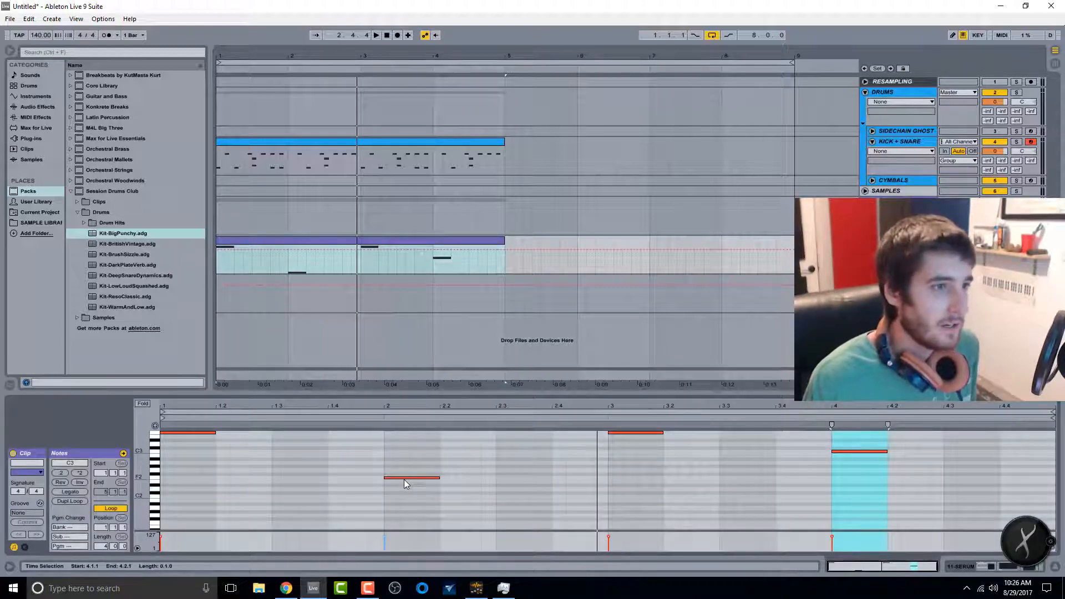
drag(339, 436, 984, 528)
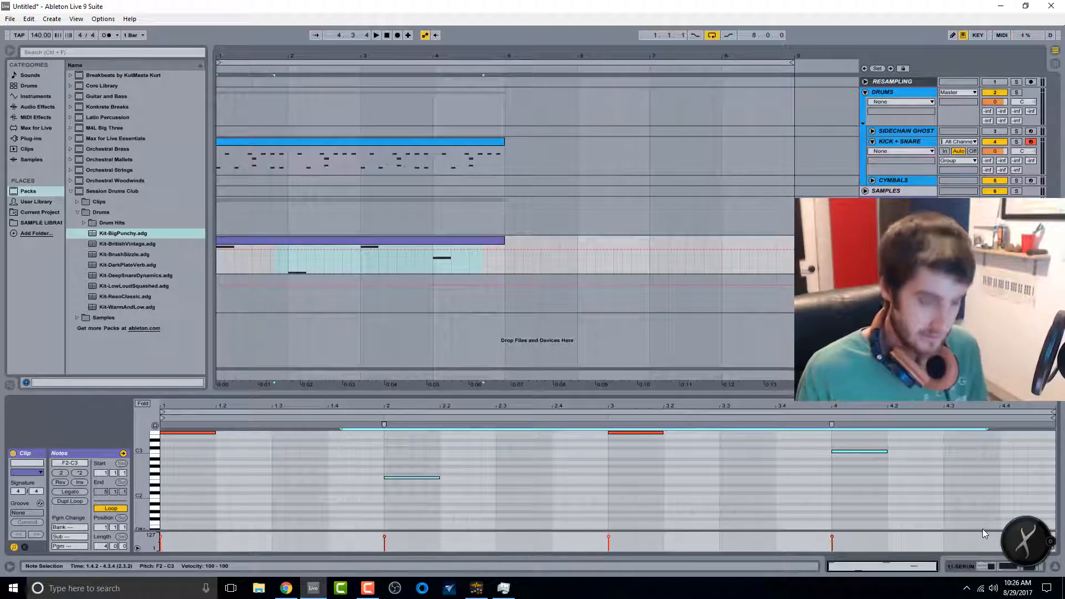
key(Delete)
drag(852, 503, 585, 432)
key(Delete)
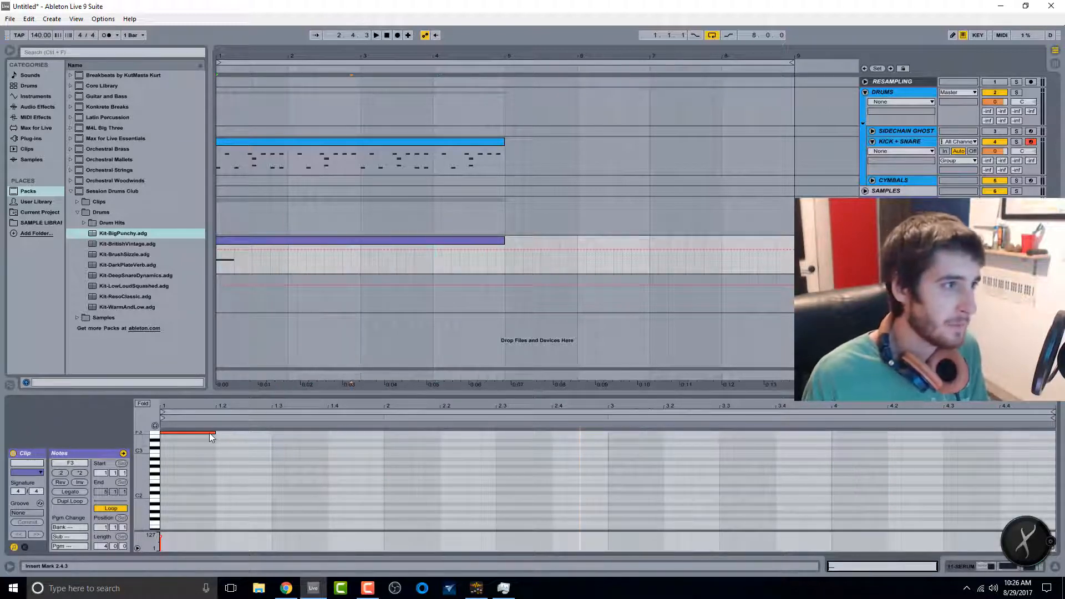
Step: Shorten the remaining F3 note to a sixteenth and add a C3 sixteenth right after it
drag(210, 432, 173, 432)
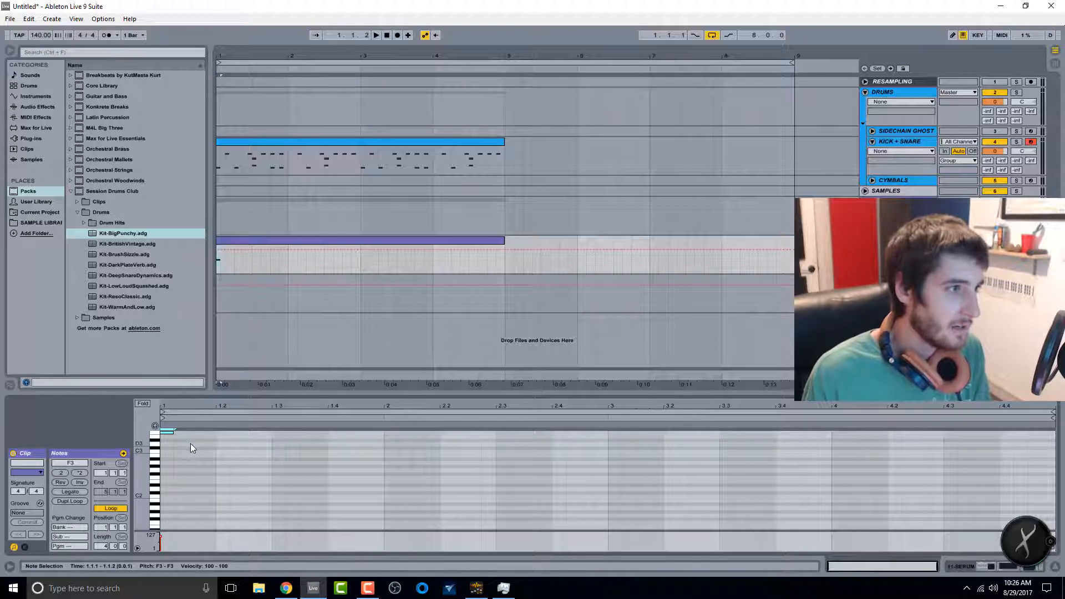
double_click(189, 452)
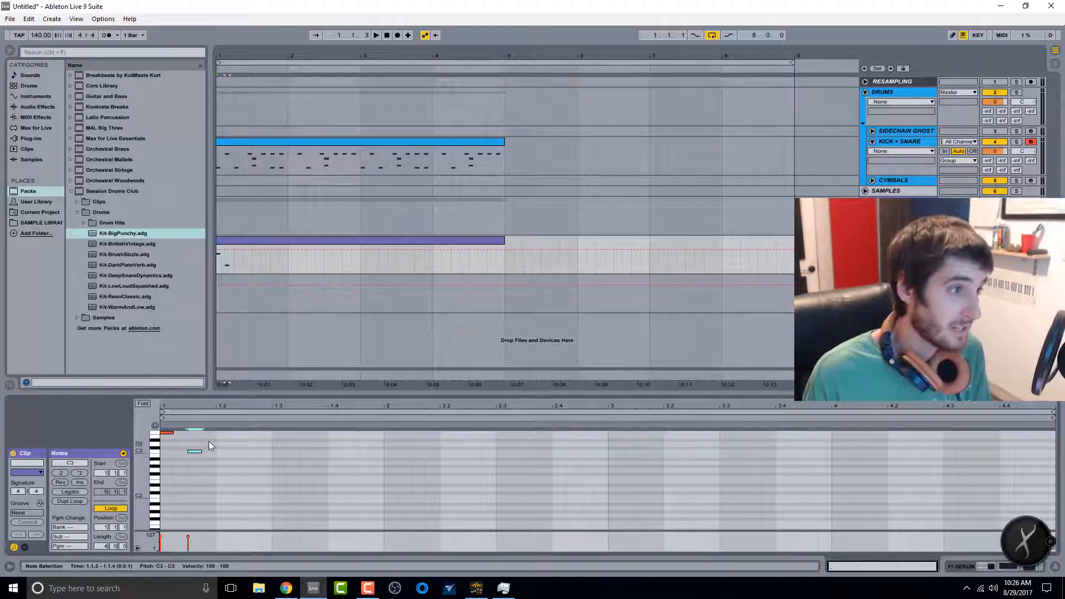
Step: Select the two-note F3–C3 pattern and repeat it across the whole four-bar clip
drag(214, 435, 161, 456)
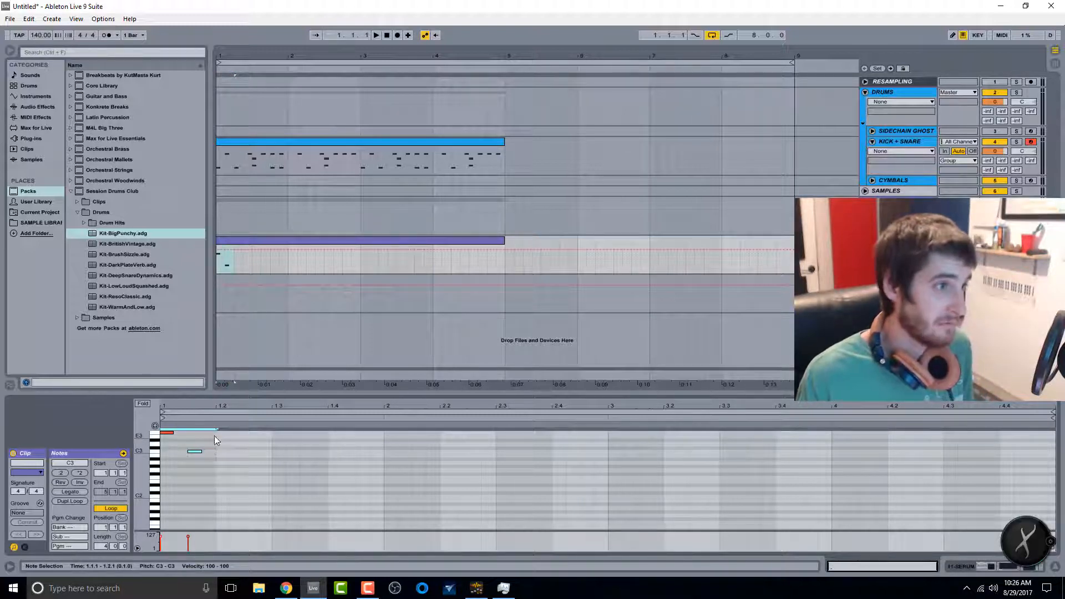
drag(215, 433, 162, 460)
key(ctrl+d)
key(ctrl+d)
key(ctrl+d)
key(ctrl+d)
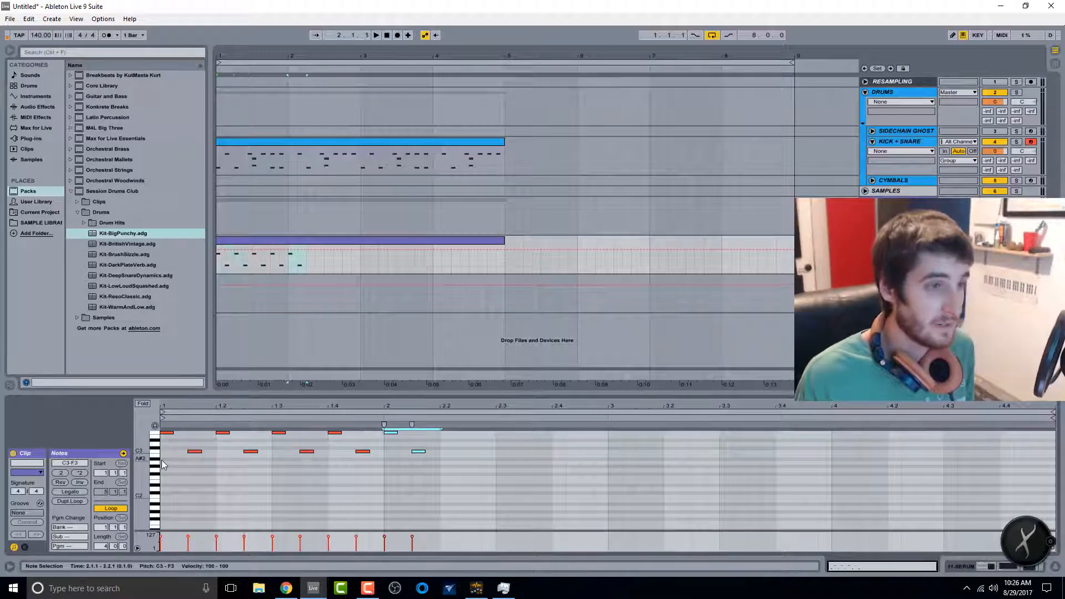
key(ctrl+d)
key(ctrl+d)
key(ctrl+d)
key(ctrl+d)
key(ctrl+d)
key(ctrl+d)
key(ctrl+d)
key(ctrl+d)
key(ctrl+d)
key(ctrl+d)
key(ctrl+d)
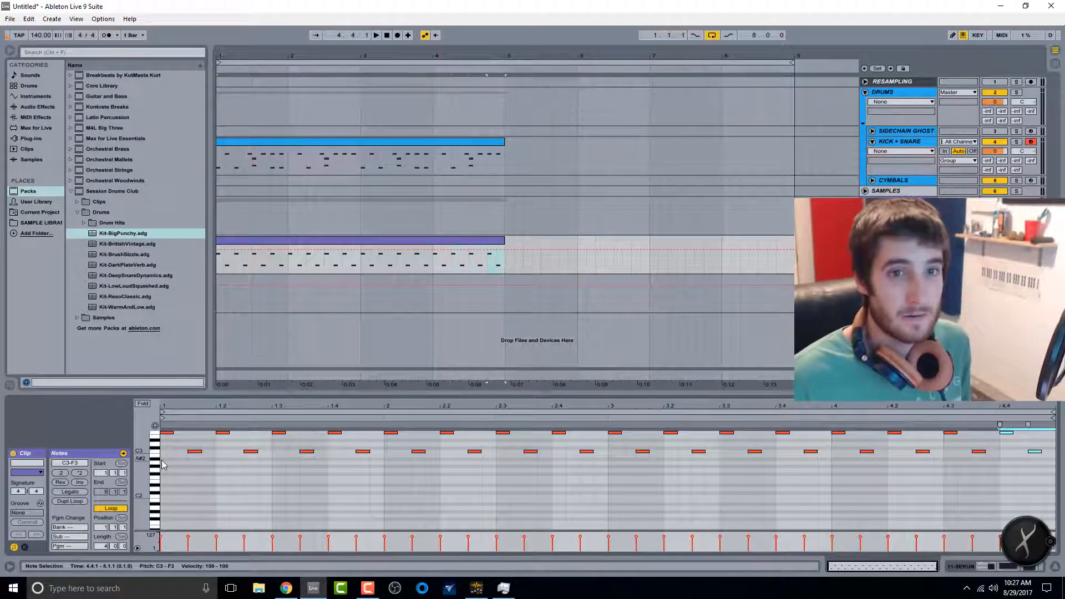
Step: Mute the Kick + Snare and Cymbals tracks, play the synth alone, and show the device view
key(space)
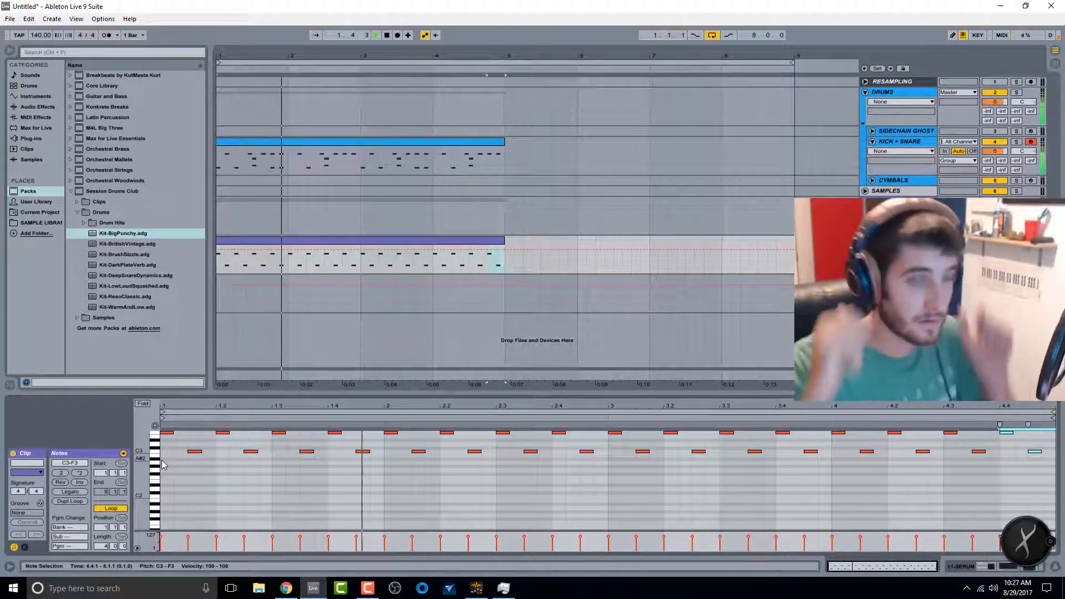
key(space)
click(995, 142)
click(994, 181)
key(space)
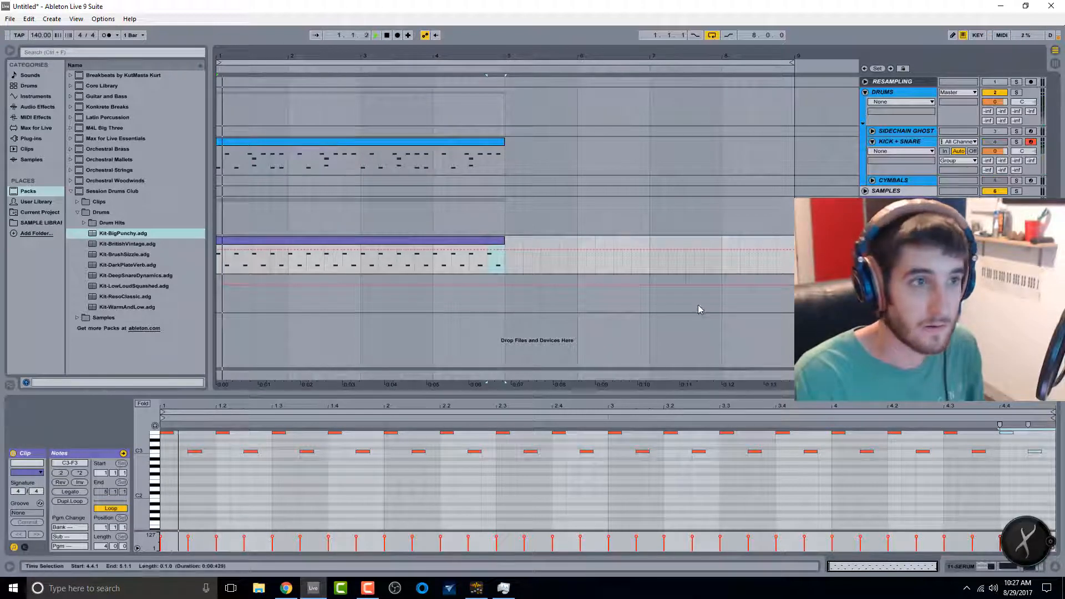
key(shift+Tab)
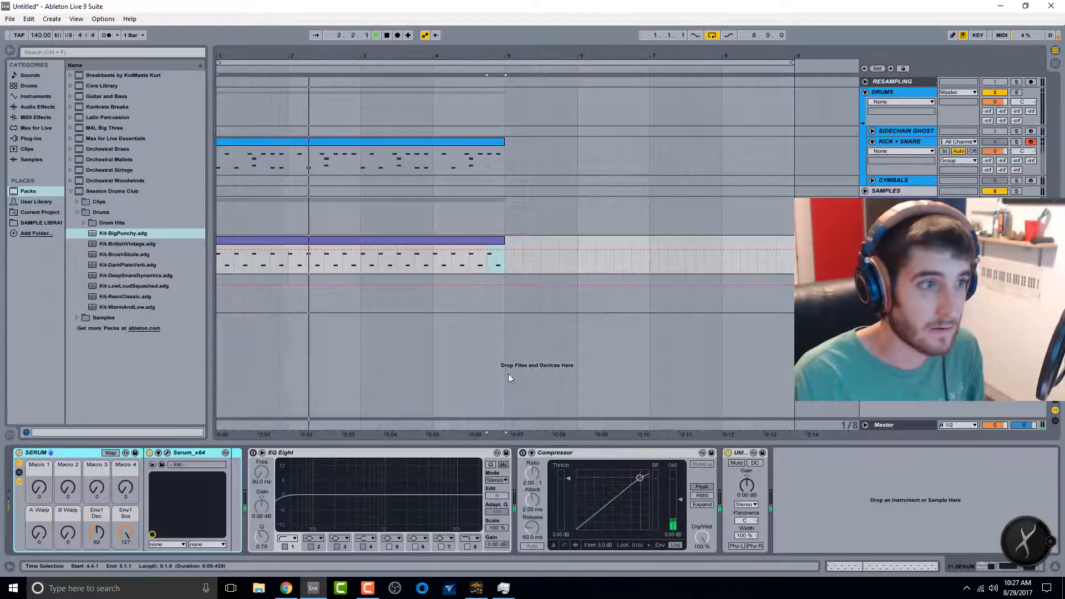
Step: Open Serum, nudge the filter cutoff, and set ENV1 decay to about 573 ms and sustain to -inf dB
click(167, 454)
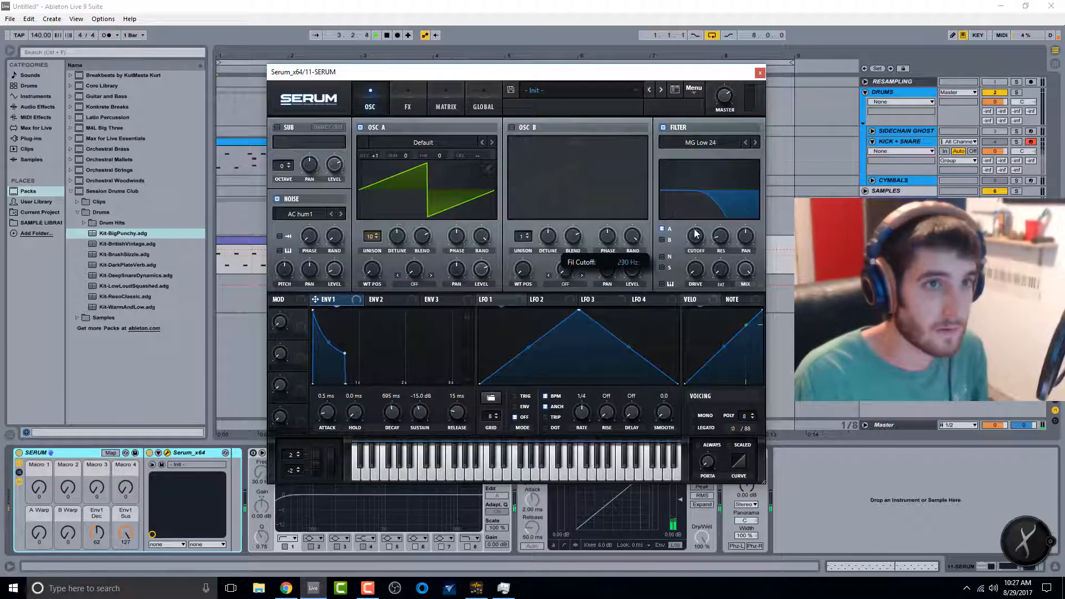
mouse_move(696, 233)
mouse_down()
mouse_move(702, 212)
mouse_move(700, 238)
mouse_up()
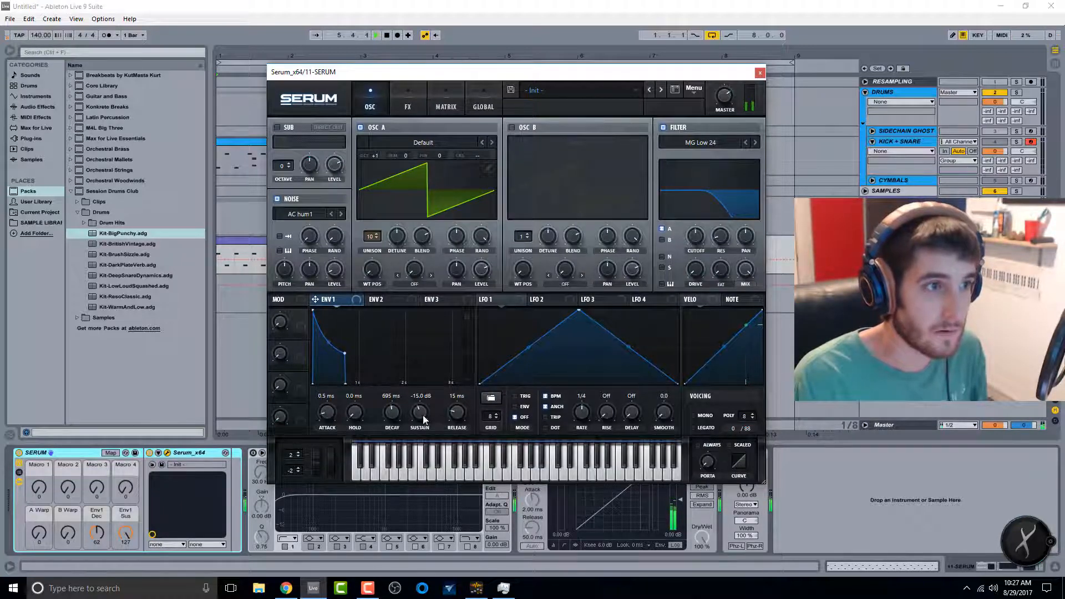
drag(424, 420, 423, 501)
drag(396, 417, 396, 419)
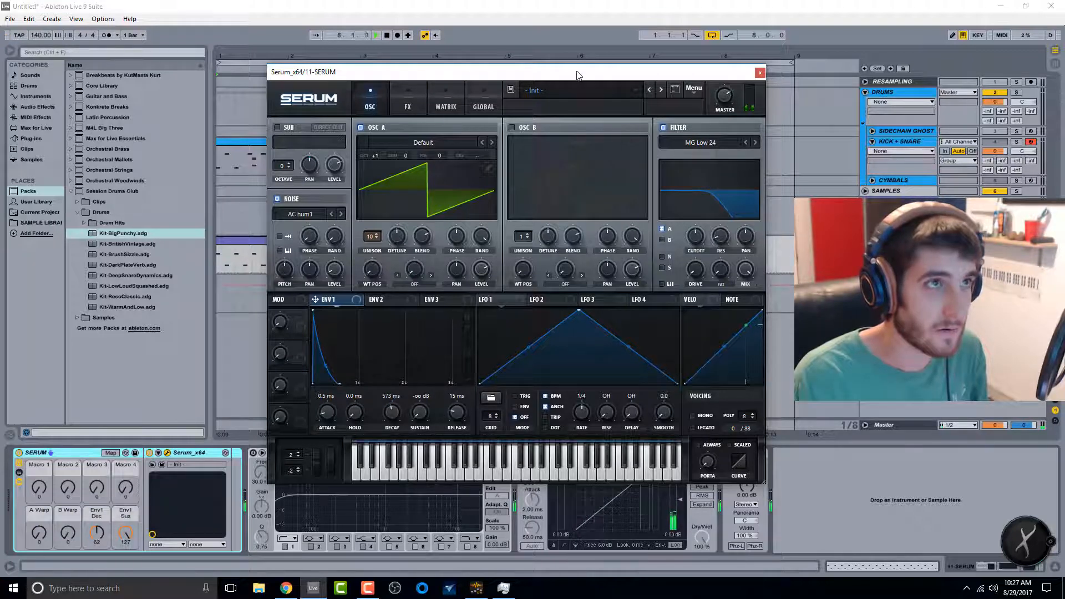
drag(577, 75, 655, 233)
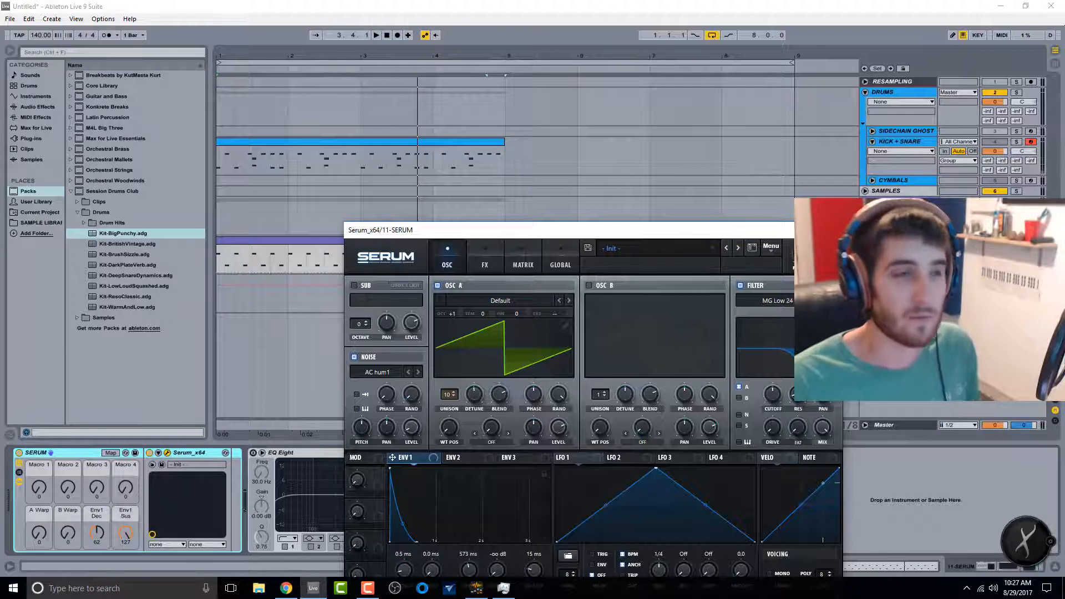
click(830, 229)
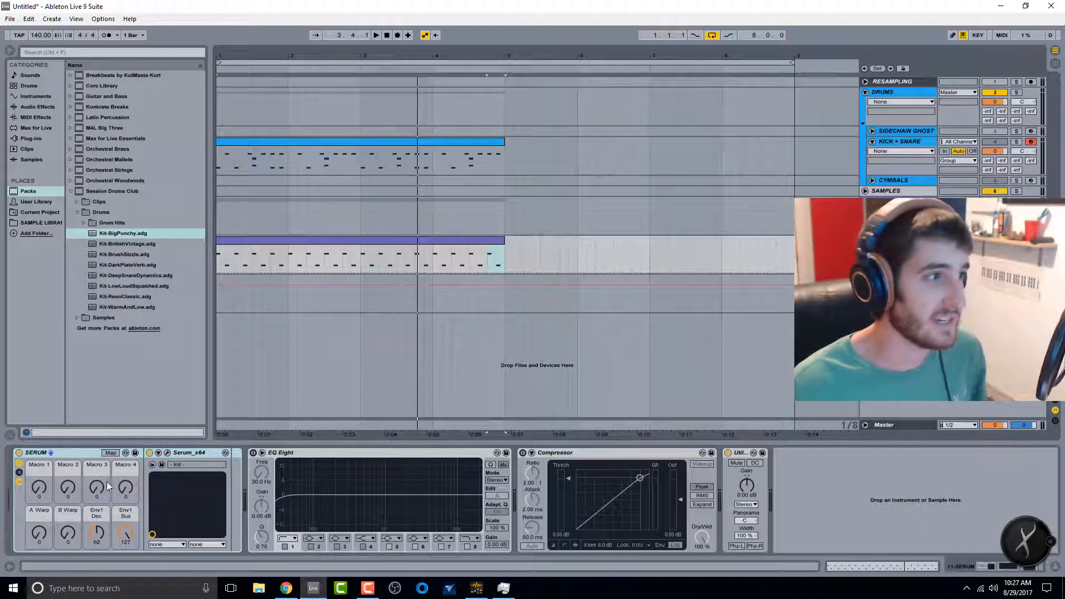
Step: Reopen Serum, raise the ENV1 sustain to 0.0 dB, and play the track to hear it
click(167, 453)
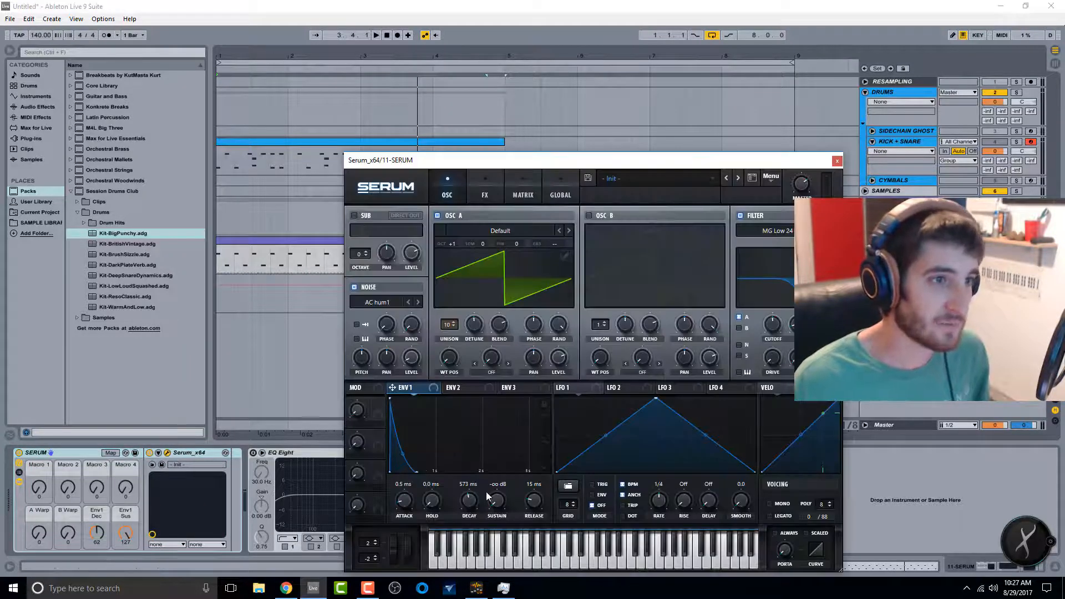
drag(497, 500, 530, 357)
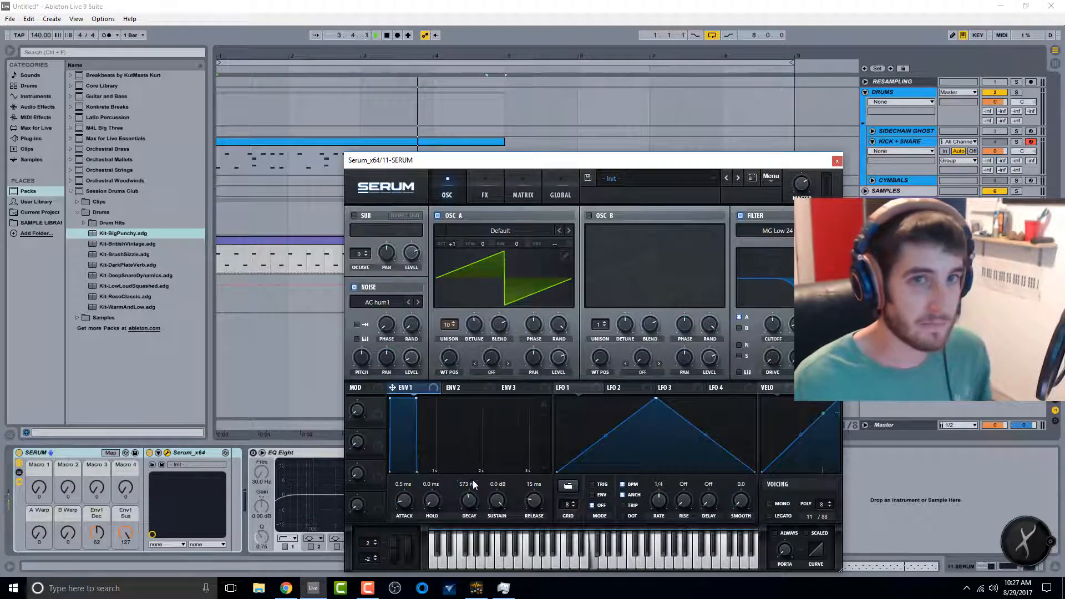
key(space)
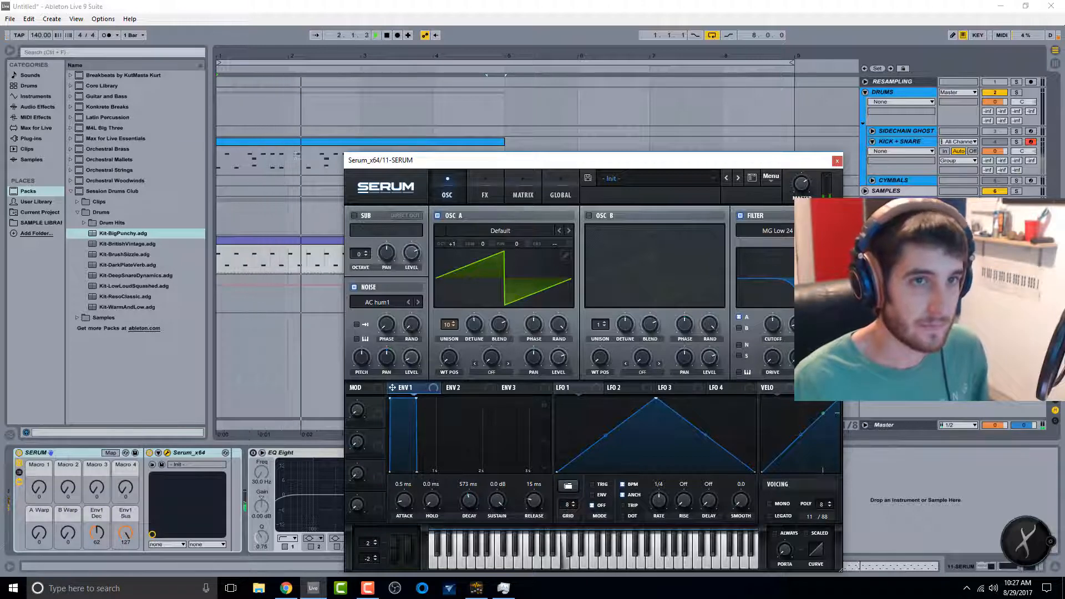
Step: Open Serum's FX page to work on the synth's effects
click(484, 194)
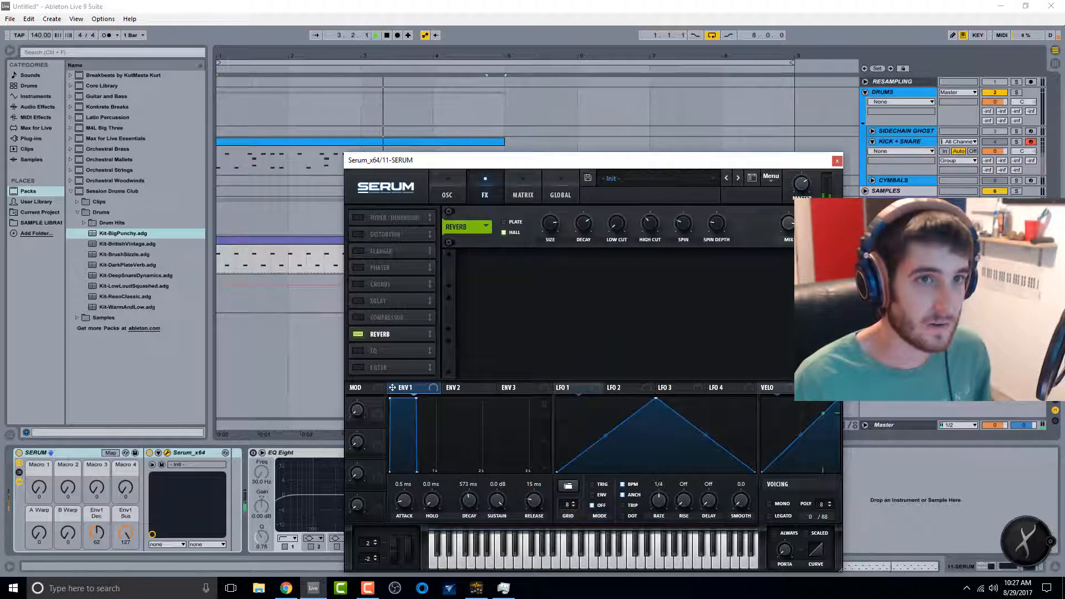